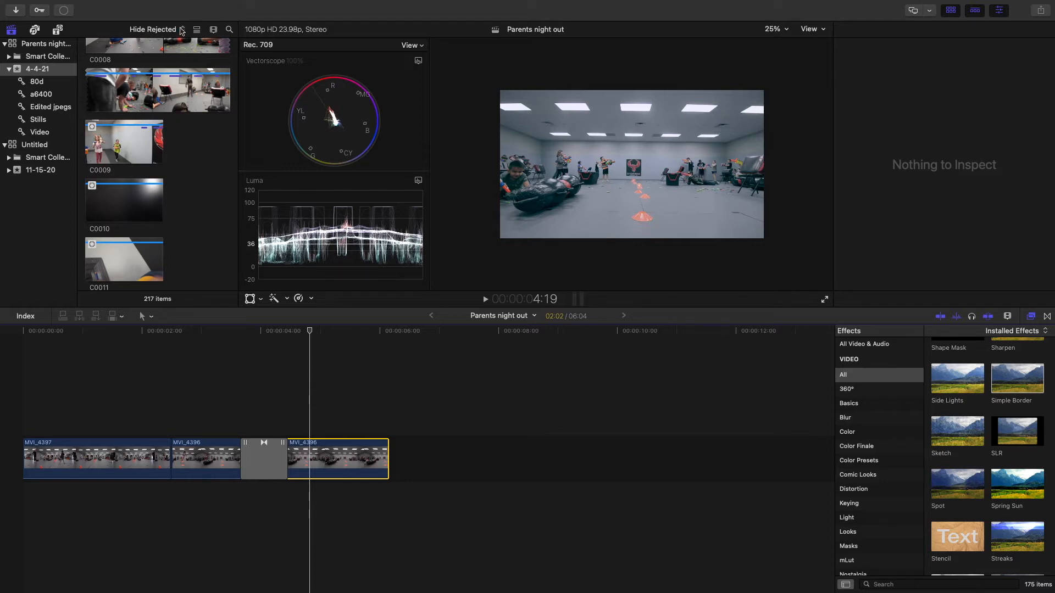
click(182, 31)
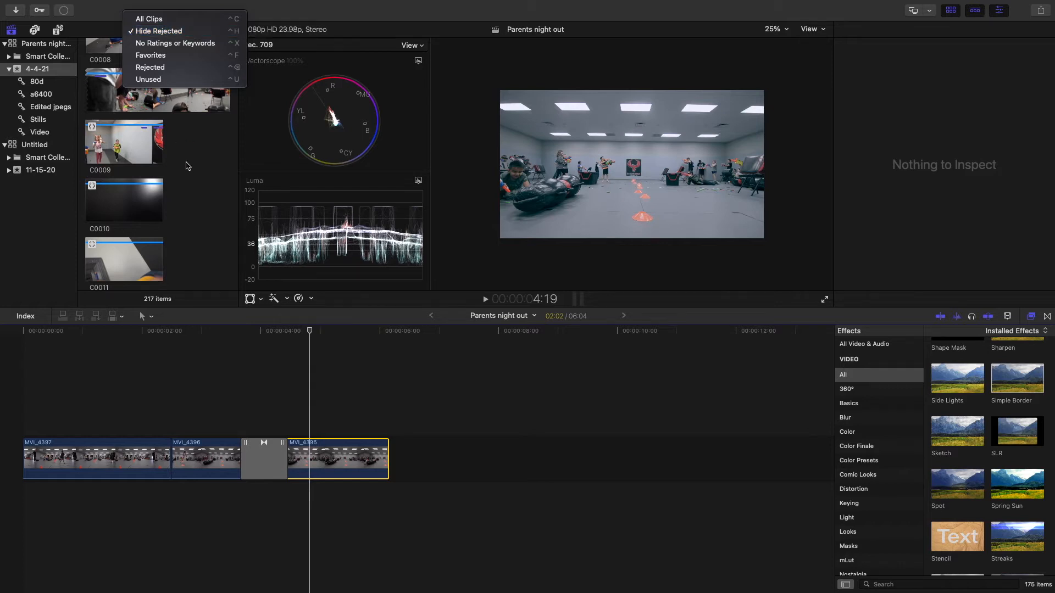
click(200, 191)
- Add the song "oceanside by kicktracks Artlist" beneath the video clips, starting at the beginning of the Parents night out timeline
scroll(201, 190, down, 12)
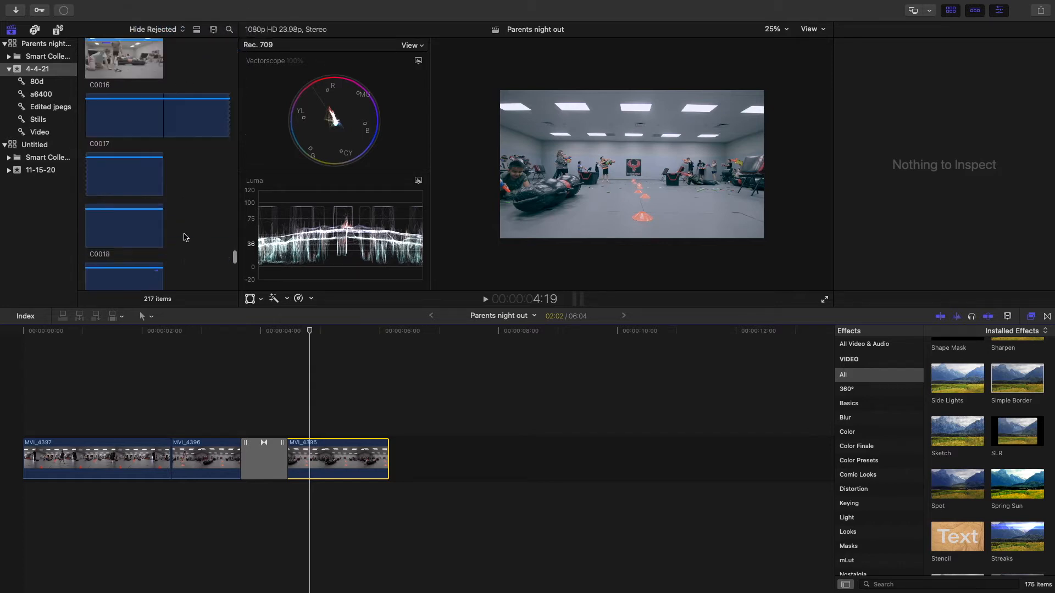
scroll(185, 237, up, 10)
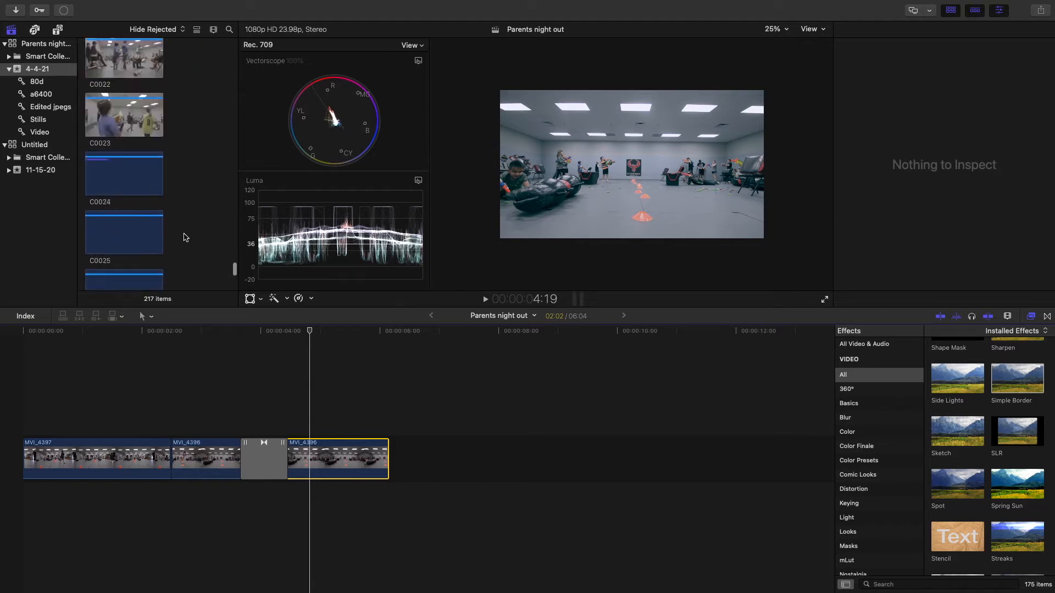
scroll(170, 277, up, 8)
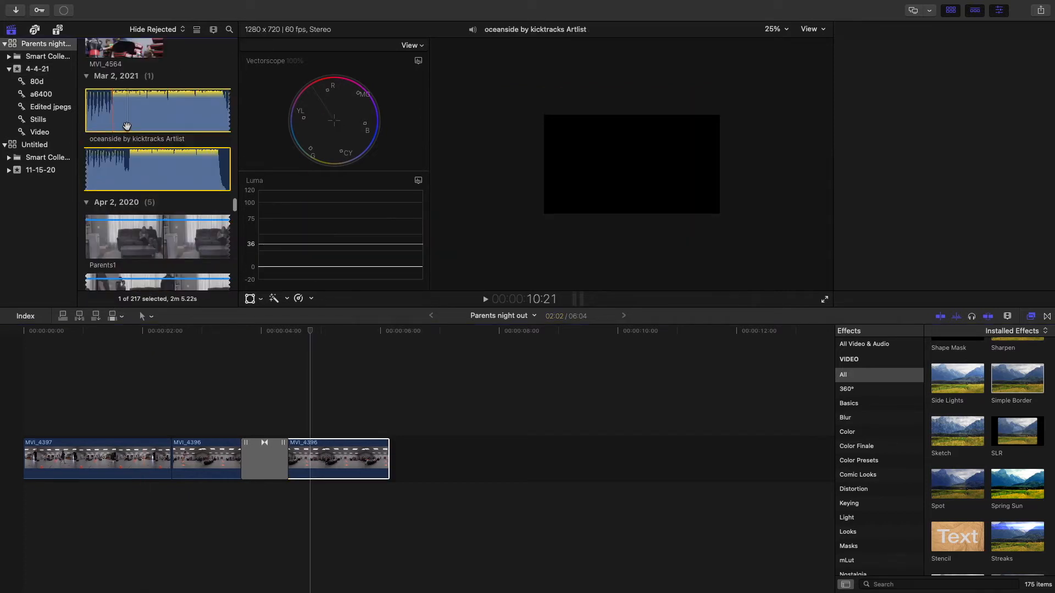
key(super+4)
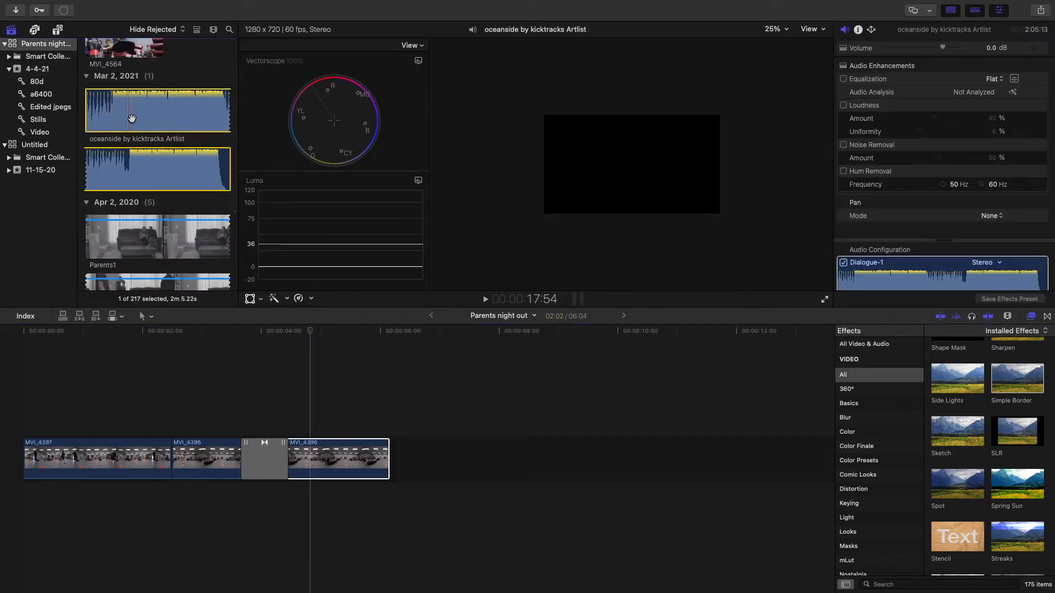
drag(132, 119, 59, 508)
key(Home)
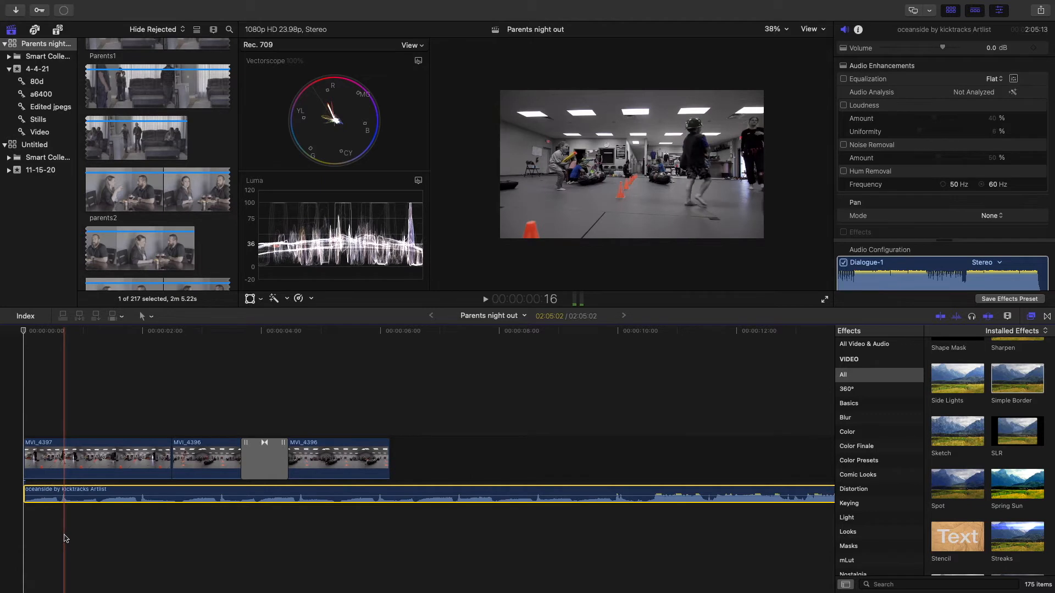
- Add markers to the music clip on its beats at 0:16, 2:00 and 3:08
click(312, 331)
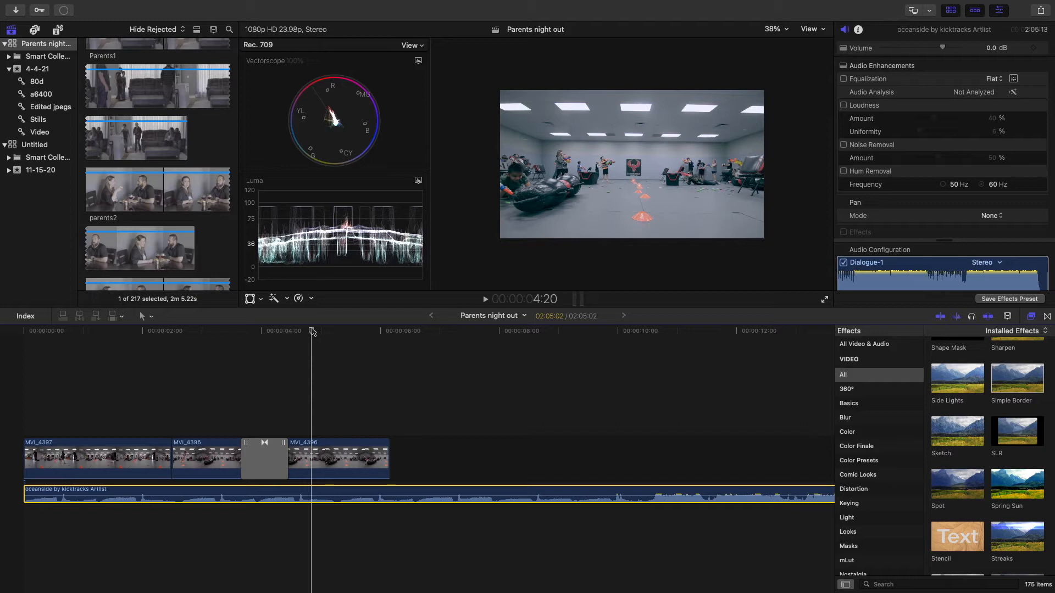
click(64, 332)
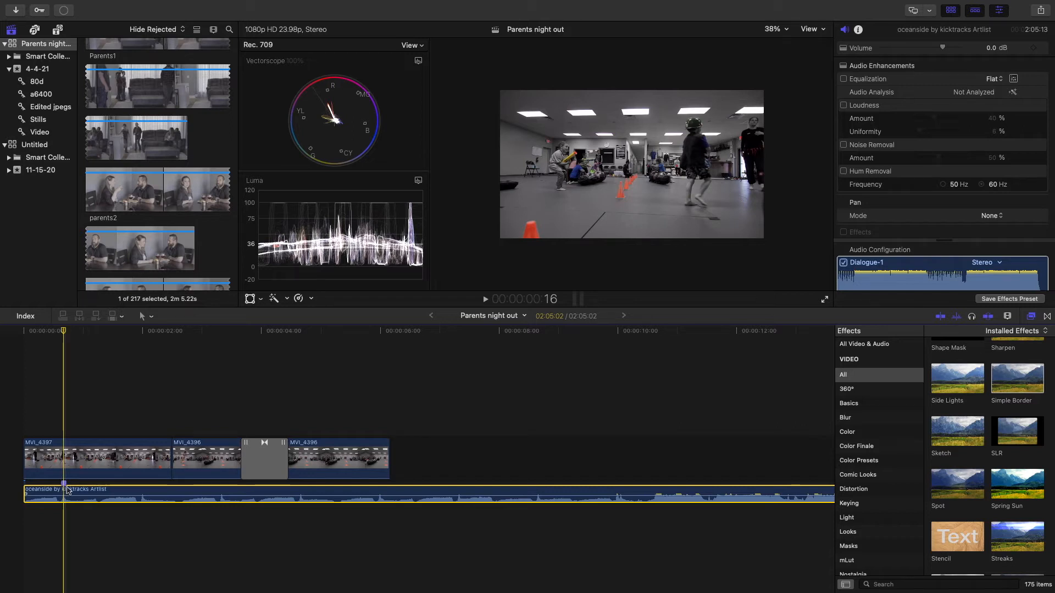
drag(63, 330, 223, 332)
key(m)
key(m)
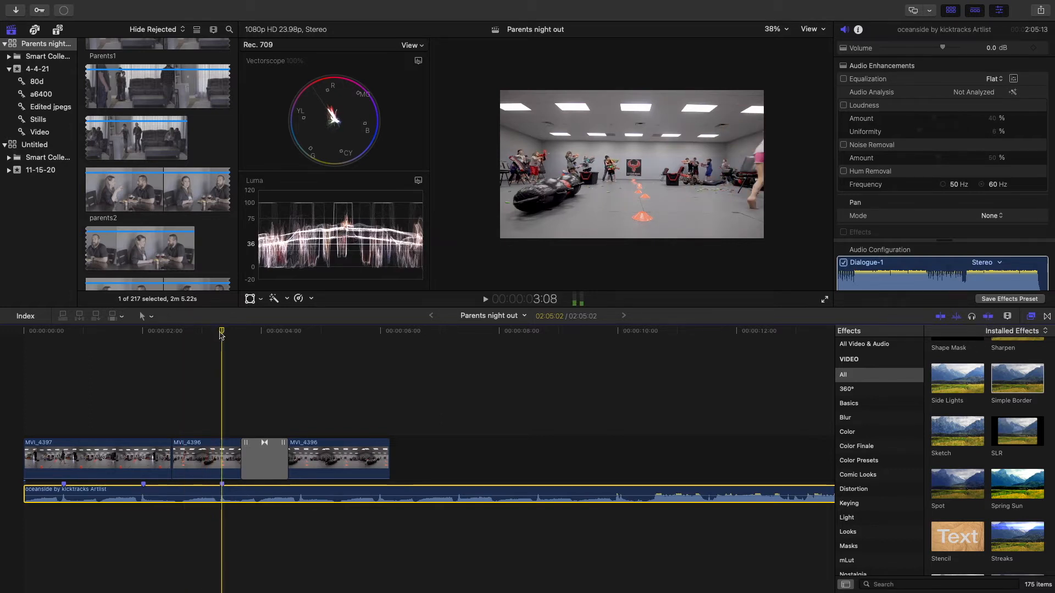
click(188, 333)
drag(187, 333, 145, 337)
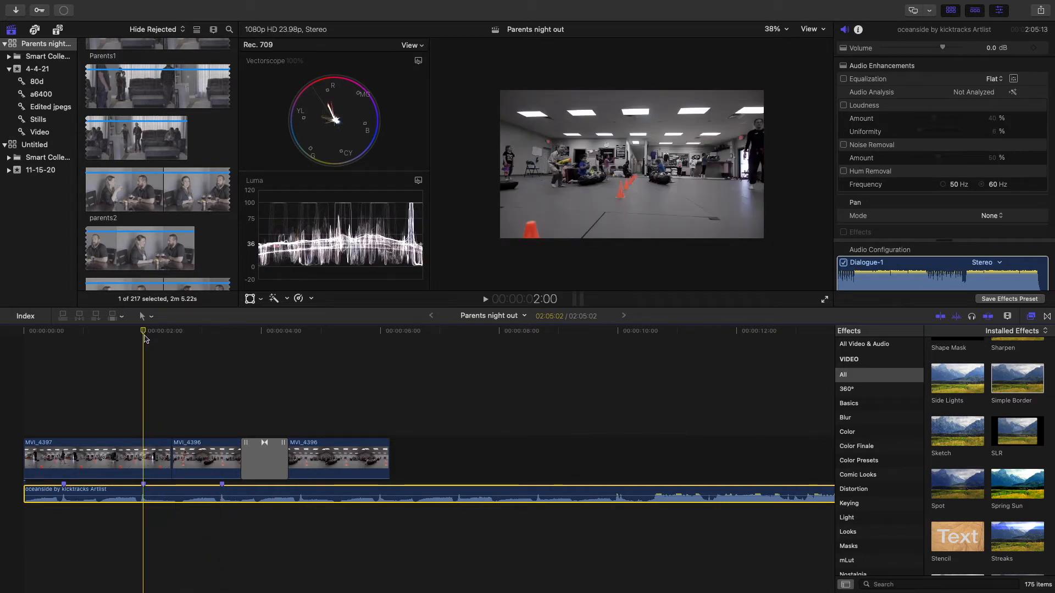
- Split the MVI_4397 clip at the first music marker and delete the part after the cut
click(63, 462)
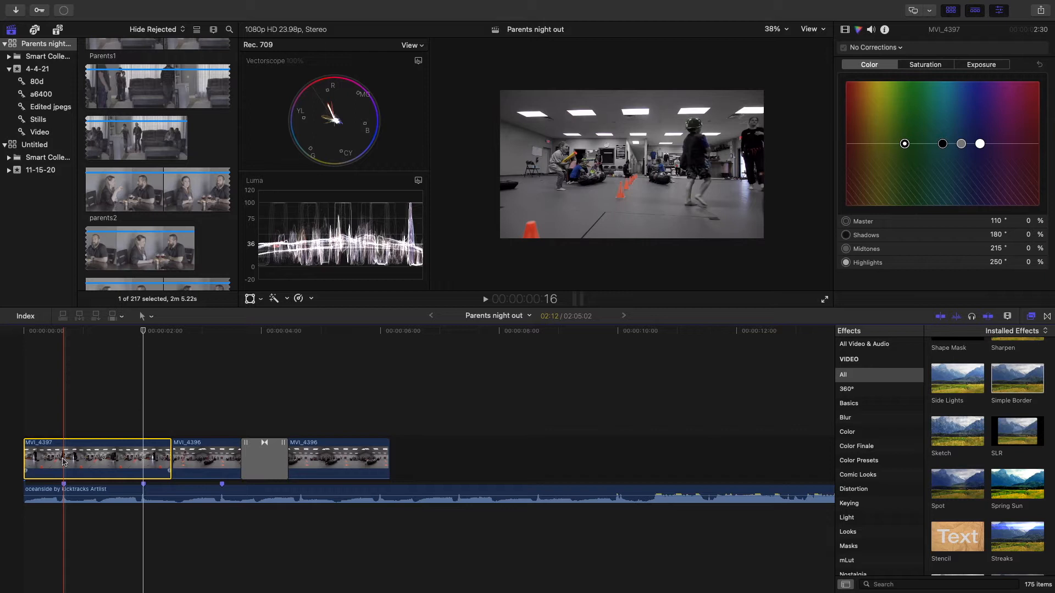
key(super+b)
click(89, 460)
key(BackSpace)
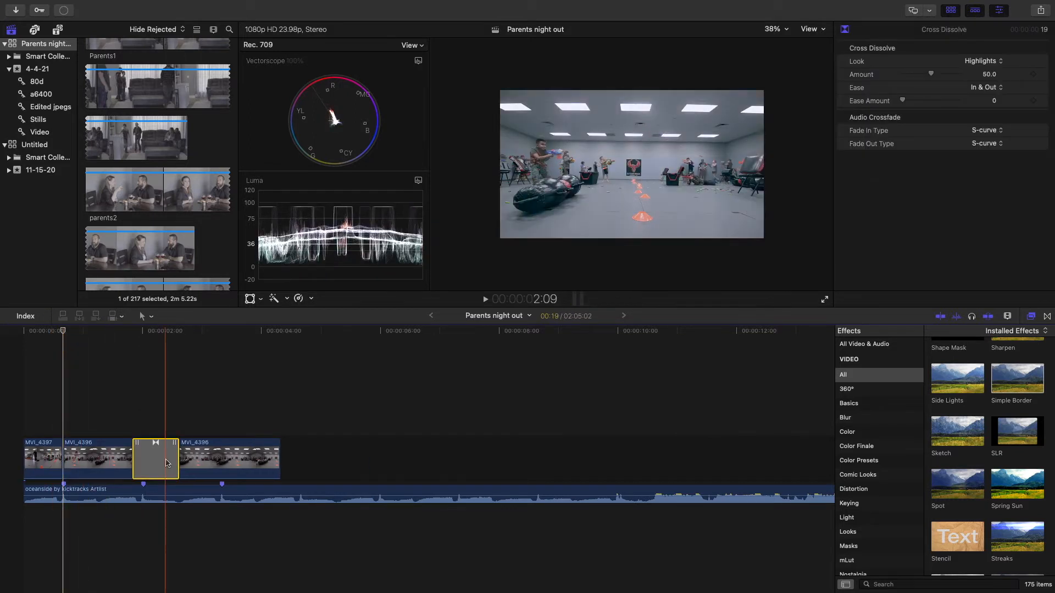
- Delete the cross dissolve between the two MVI_4396 clips and trim these clips to end at the second and third music markers
key(super+shift+a)
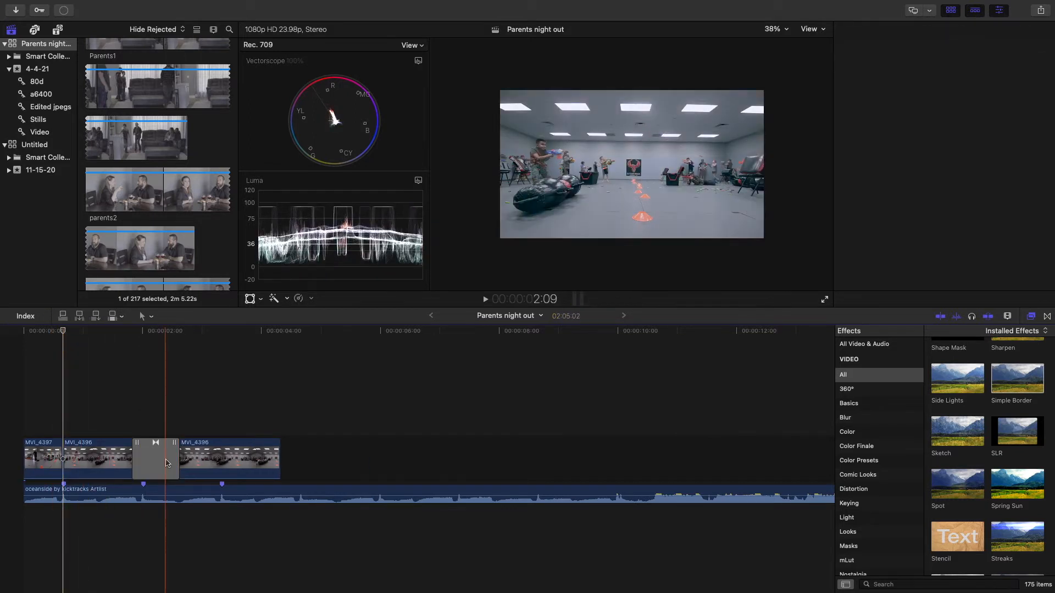
click(168, 463)
key(BackSpace)
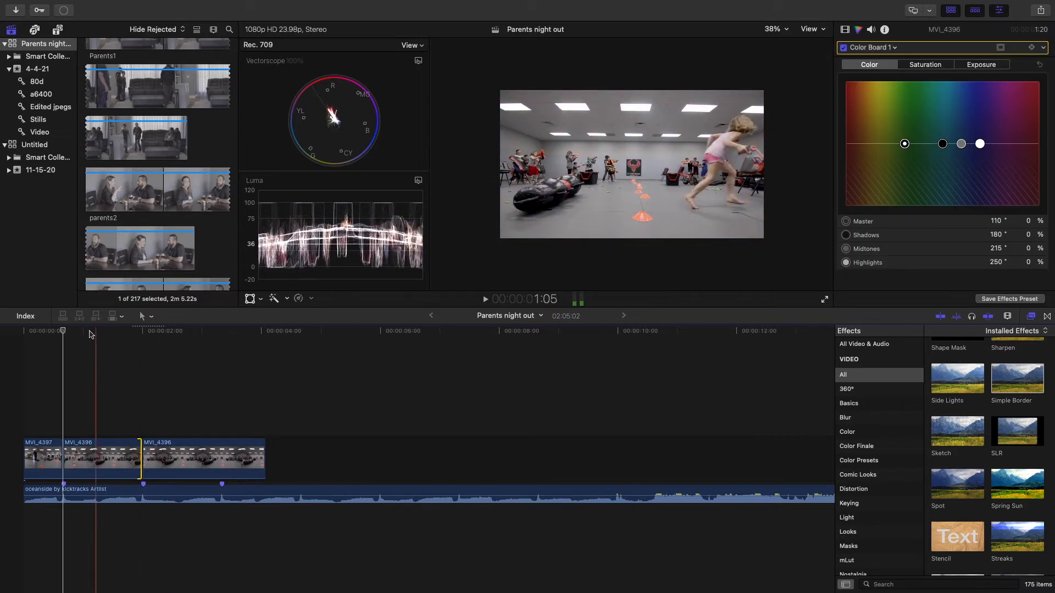
key(alt+])
click(171, 331)
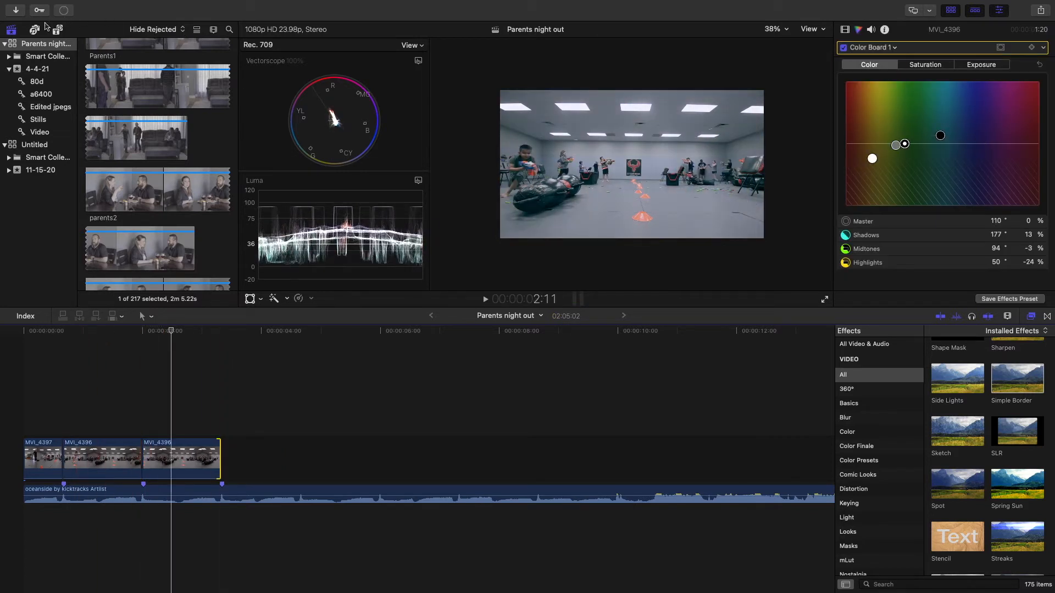
- Browse the built-in sound effects and preview samples such as Subway Station, Swish 1, Sneeze 1 and Bird Hummingbird
click(34, 29)
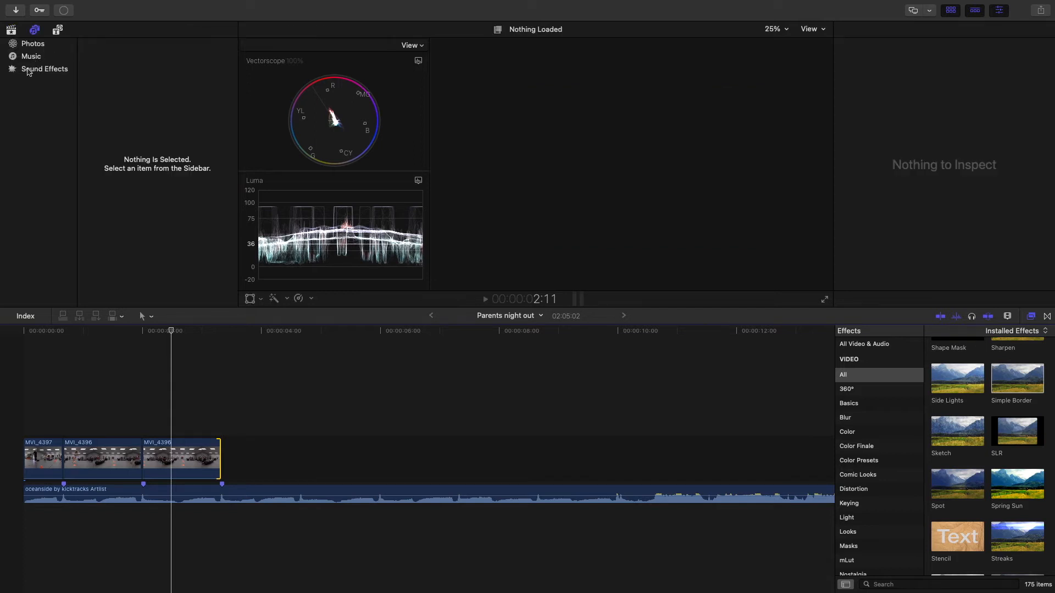
click(30, 69)
click(90, 210)
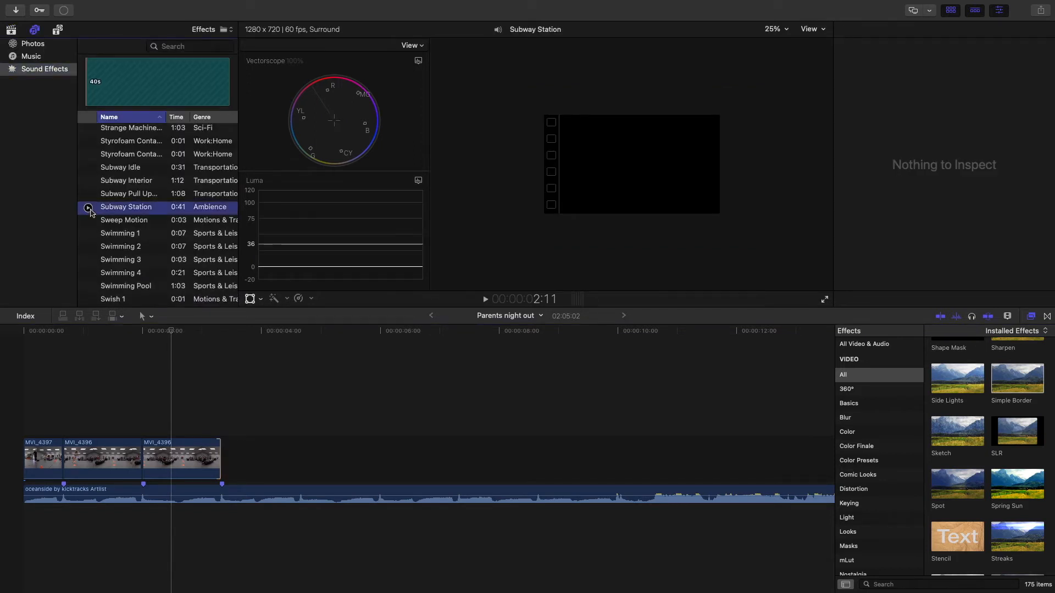
scroll(90, 263, down, 2)
click(89, 260)
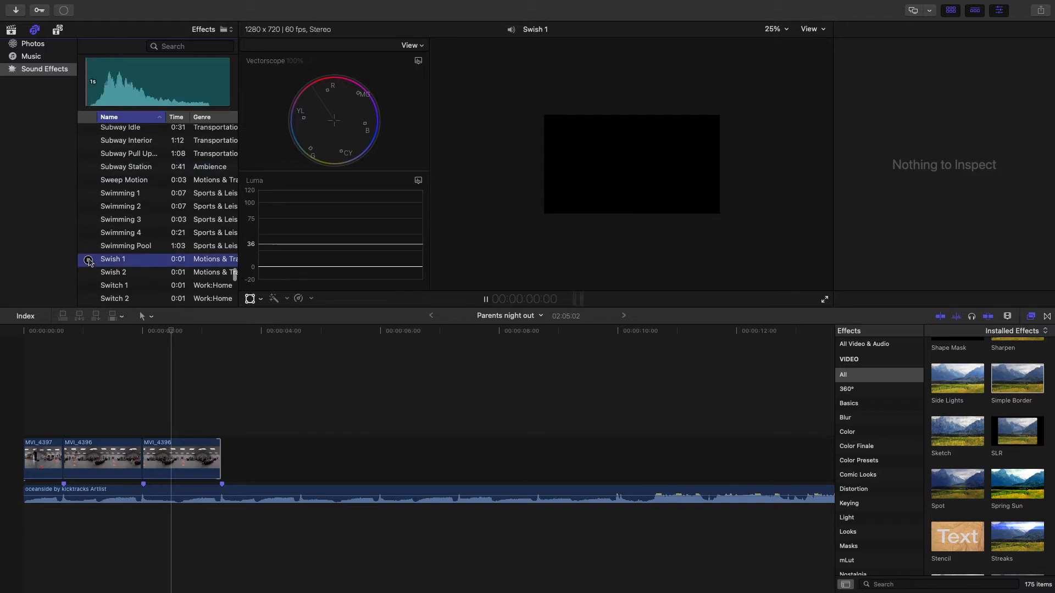
scroll(89, 260, up, 5)
click(91, 190)
scroll(89, 244, up, 10)
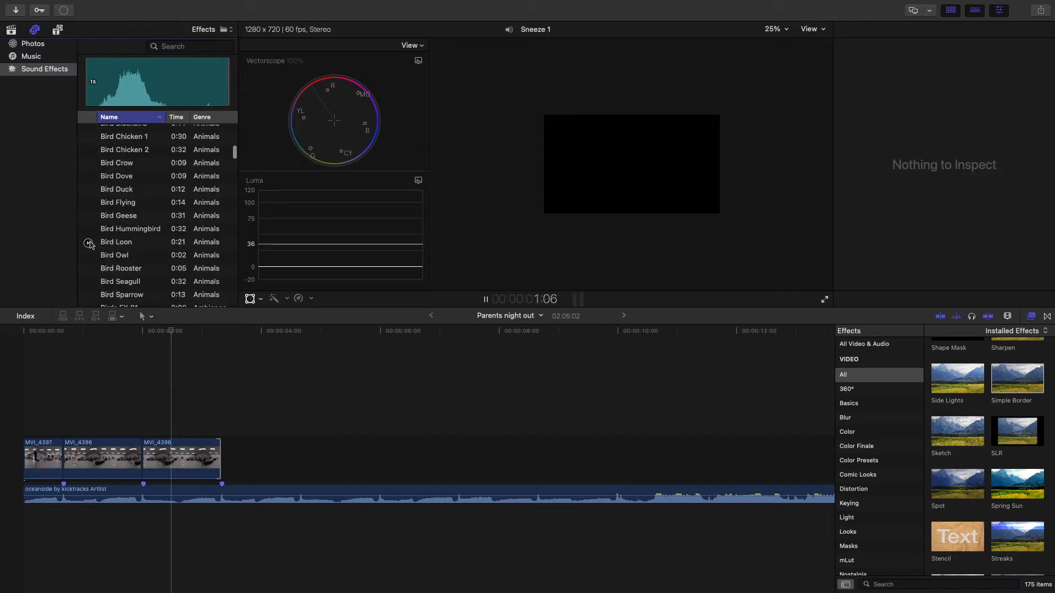
click(90, 243)
scroll(90, 242, down, 4)
- Search the sound effects for "bull" and preview Bullet 1
click(185, 46)
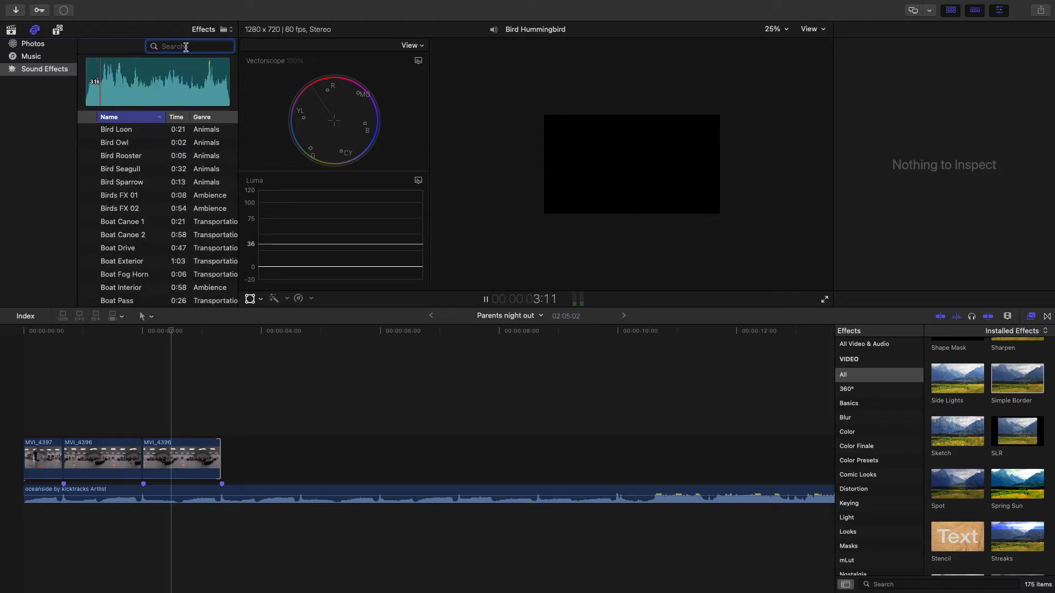
text(bull)
click(88, 132)
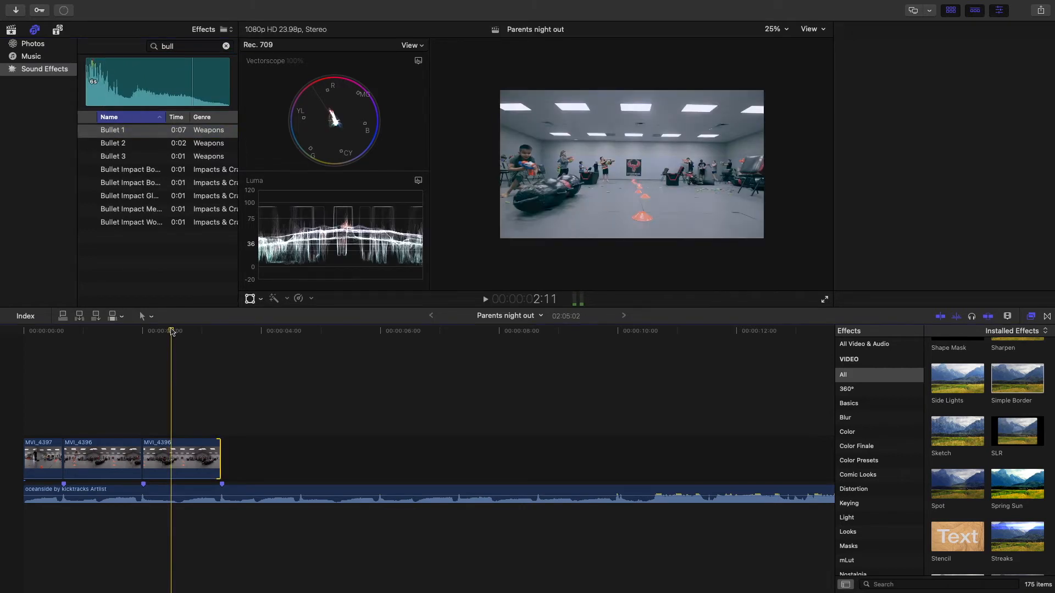
- Place the Bullet 1 sound effect under the last video clip at the second marker and shorten it to about the clip's end
mouse_move(172, 332)
mouse_down()
mouse_move(151, 331)
mouse_move(200, 333)
mouse_move(165, 336)
mouse_up()
drag(126, 132, 144, 519)
drag(531, 517, 227, 516)
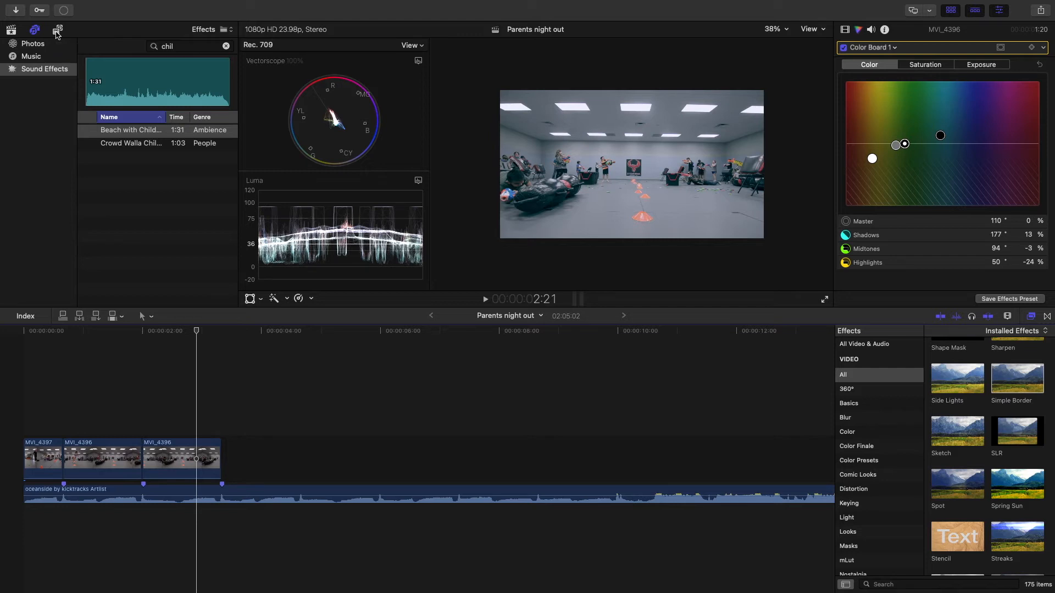
- Add the Cinema "Left" lower-third title above the last MVI_4396 clip, starting at 2:00, and open it for editing
click(57, 30)
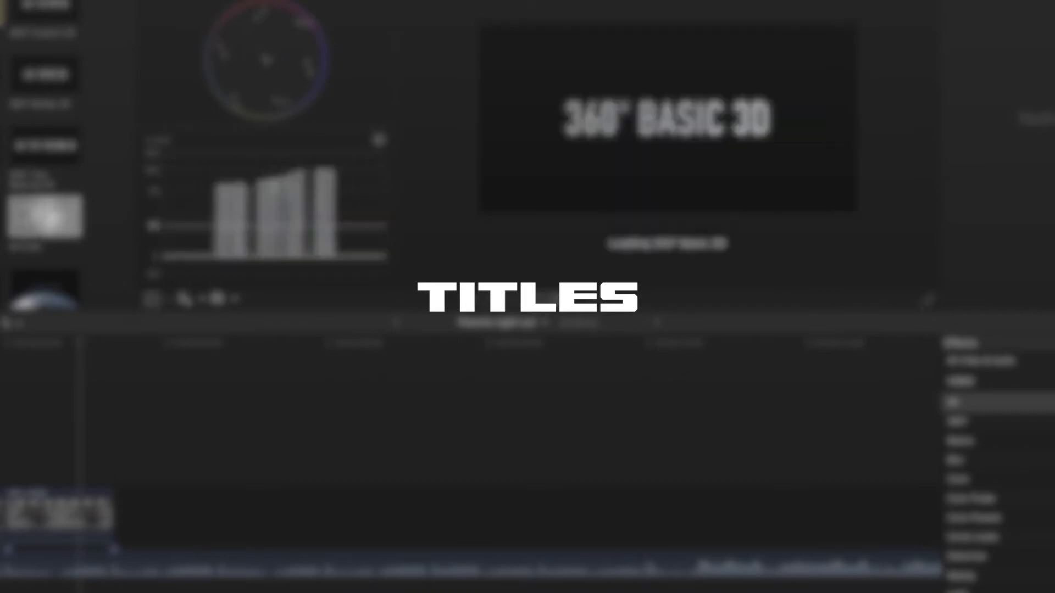
scroll(44, 160, down, 2)
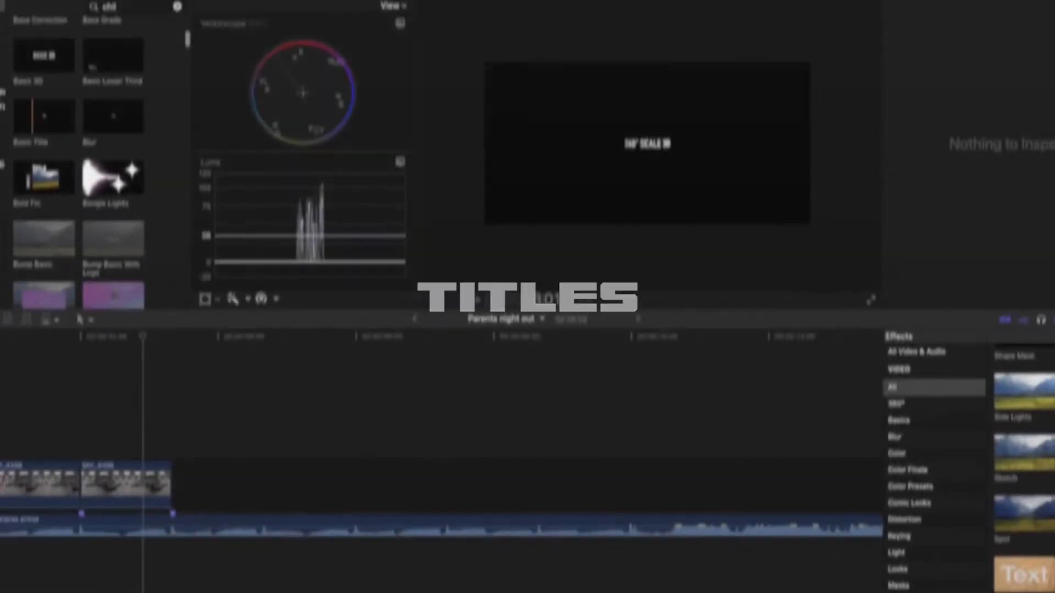
click(43, 172)
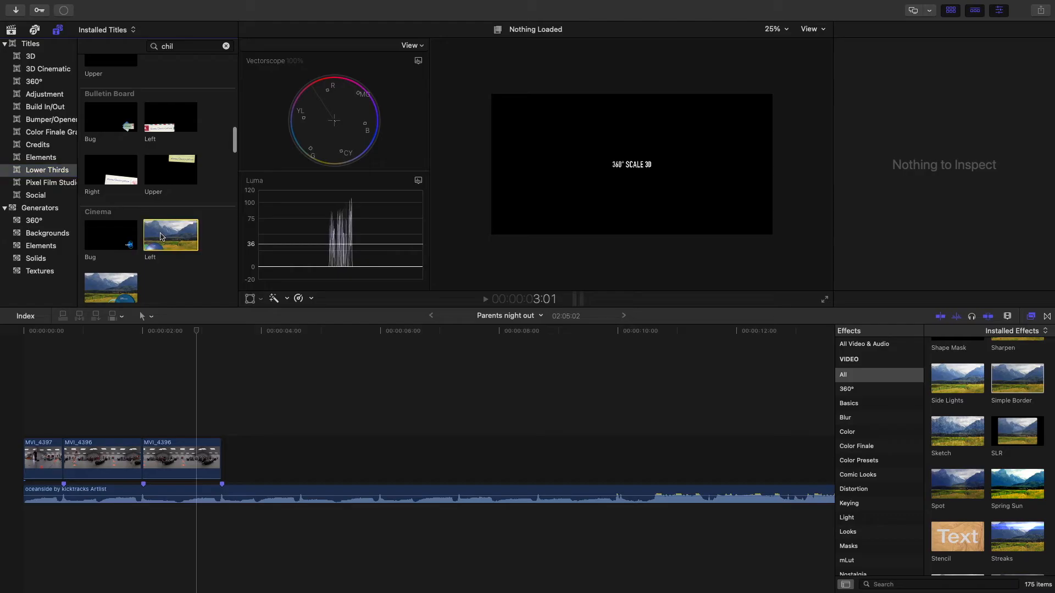
drag(159, 238, 142, 405)
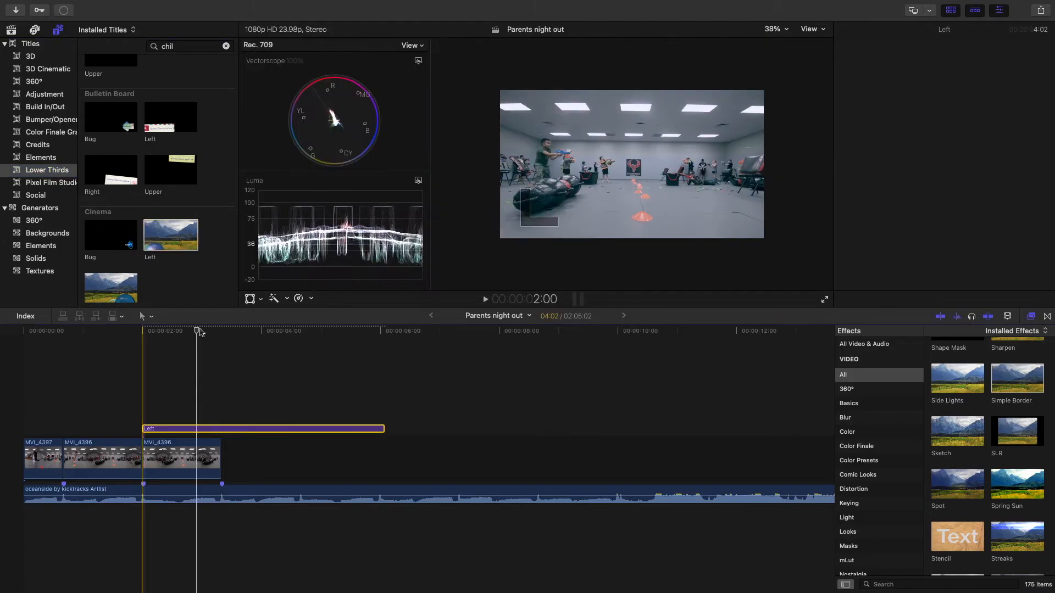
click(161, 333)
double_click(164, 428)
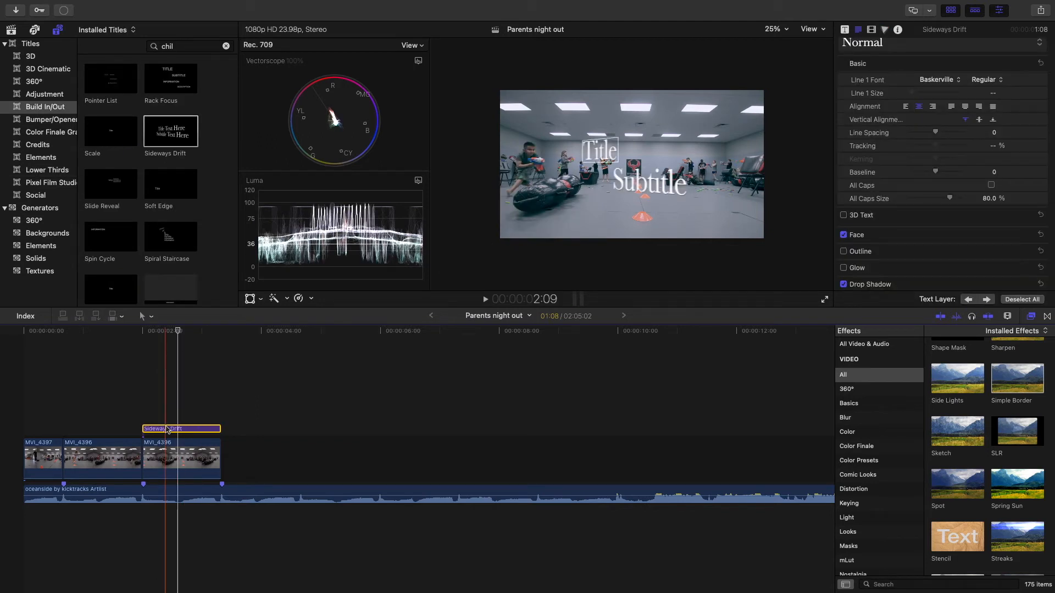
- Change the Sideways Drift title's first line to "Nerf" and its subtitle to "Night"
double_click(168, 429)
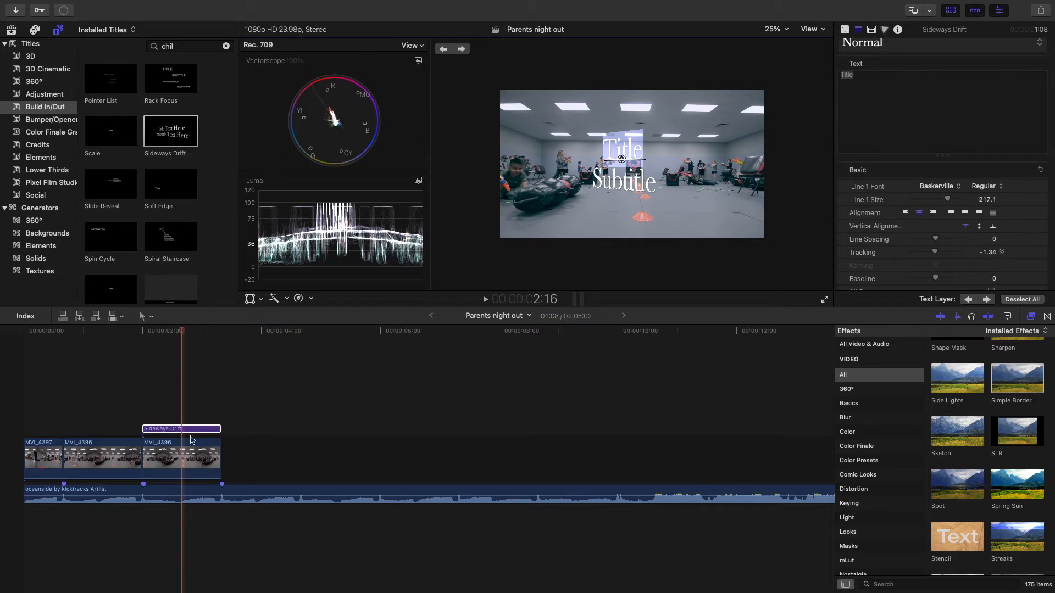
text(Nerf)
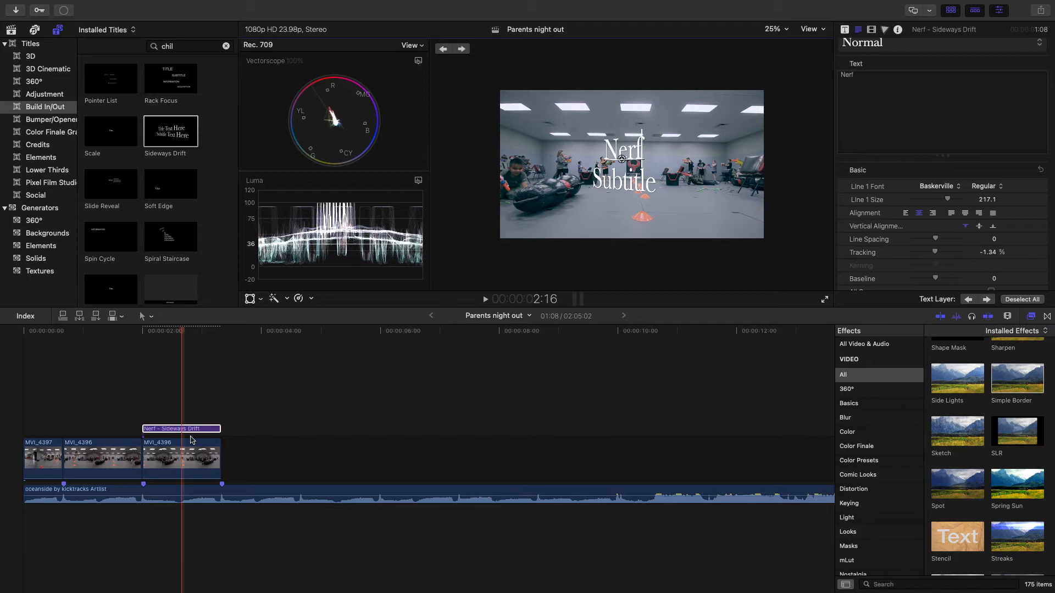
click(622, 185)
double_click(623, 185)
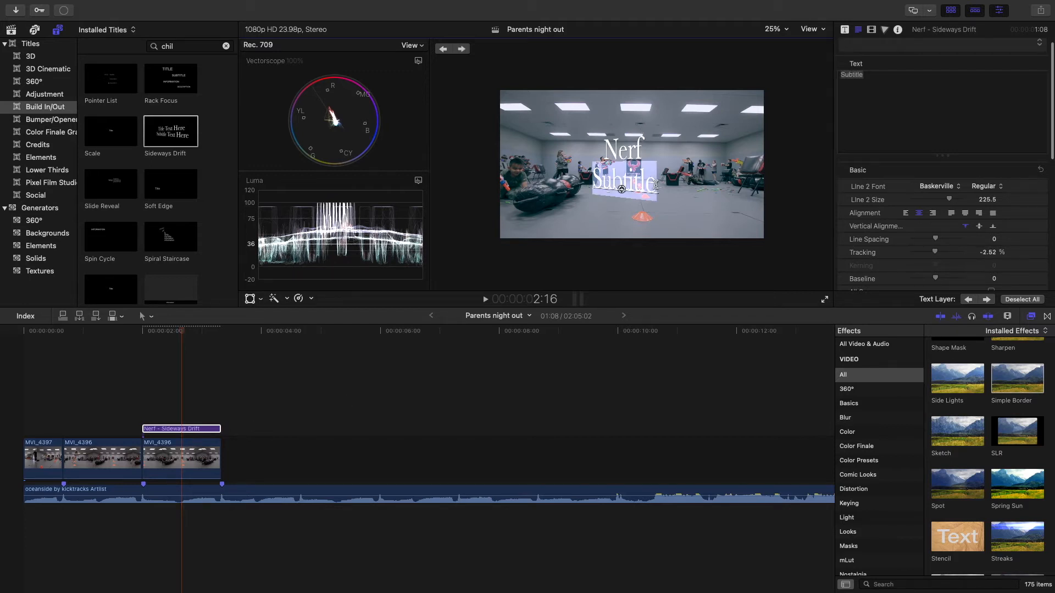
click(656, 184)
double_click(656, 185)
click(655, 185)
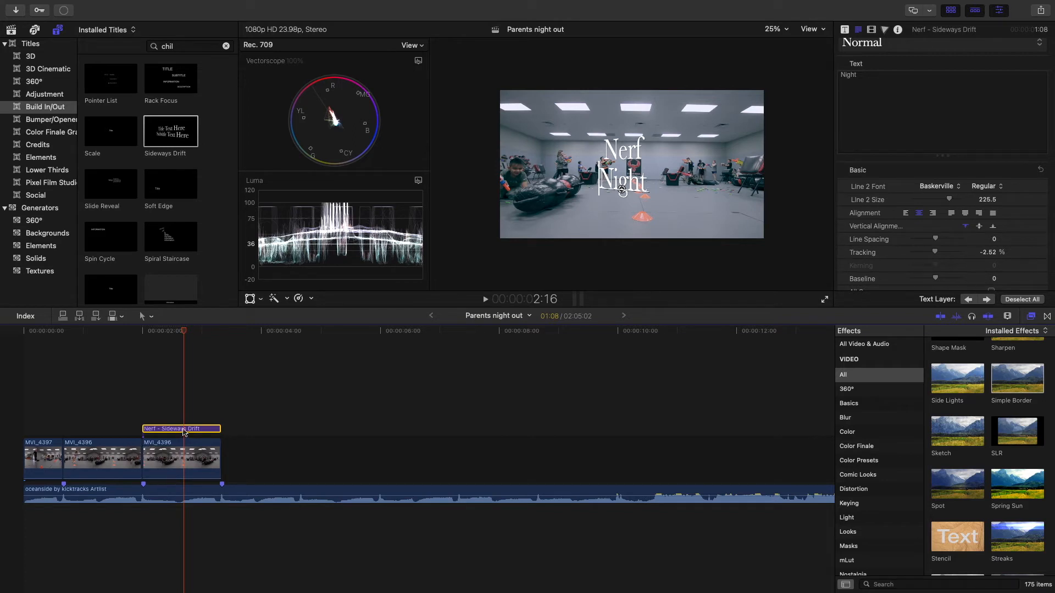
- Move the Nerf title earlier so it spans the cut between the two MVI_4396 clips, and play the sequence
drag(181, 429, 147, 429)
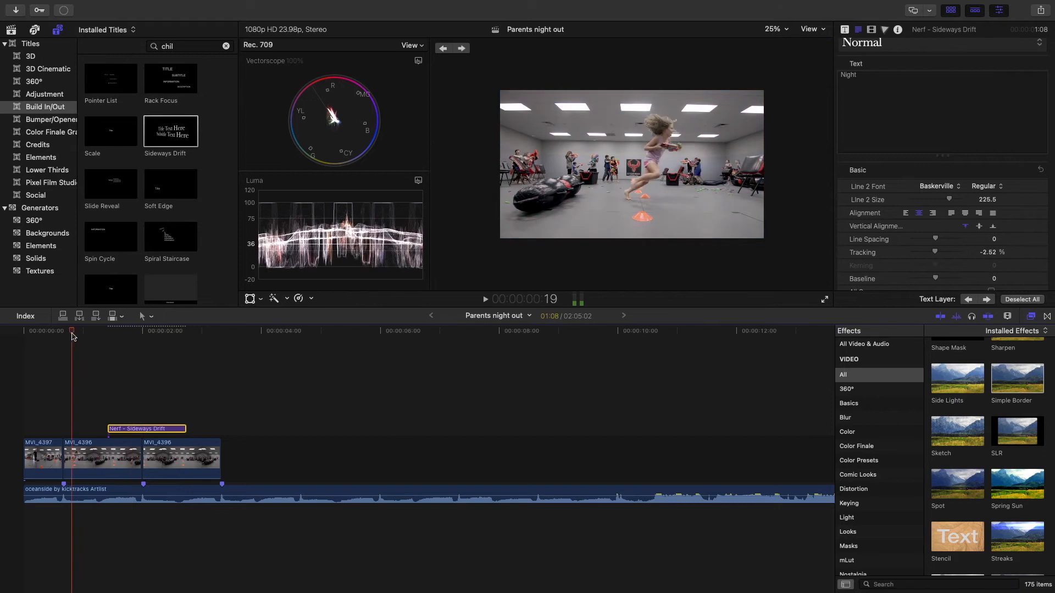
key(space)
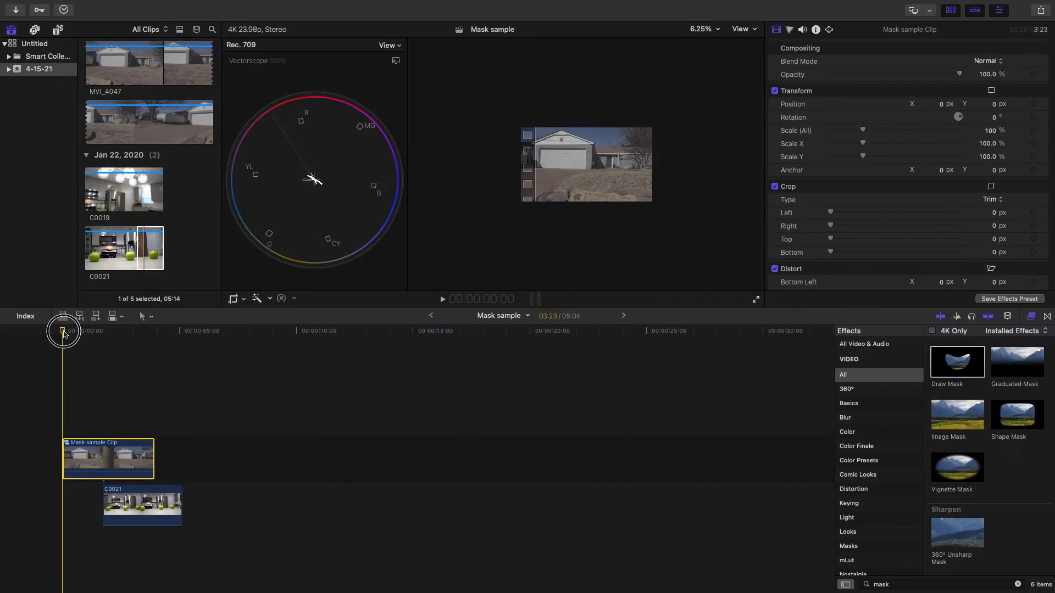
- Scrub through the Mask sample project and inspect the Mask sample Clip and the C0021 clip beneath it
drag(68, 335, 165, 342)
click(165, 487)
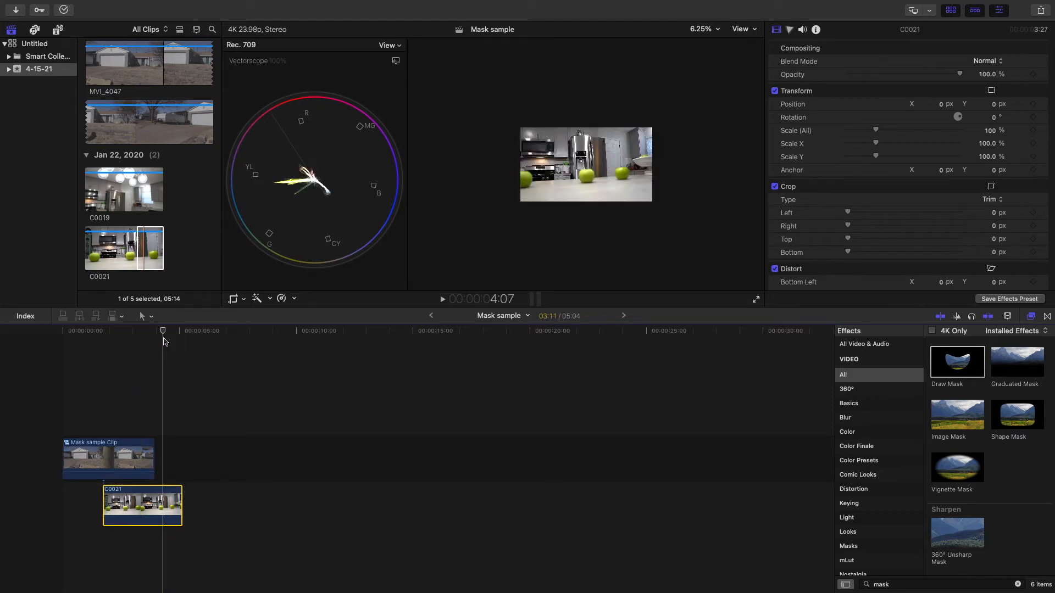
click(110, 459)
drag(99, 336, 165, 358)
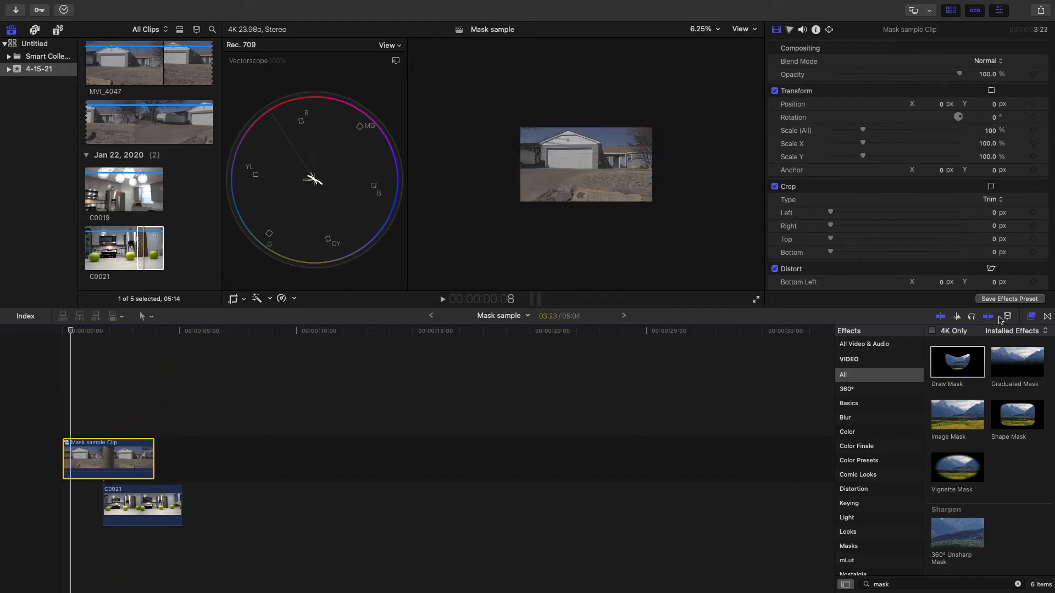
- Split the Mask sample Clip at 1:17, where C0021 begins, and apply the Draw Mask effect to its second part
click(1030, 316)
click(1031, 316)
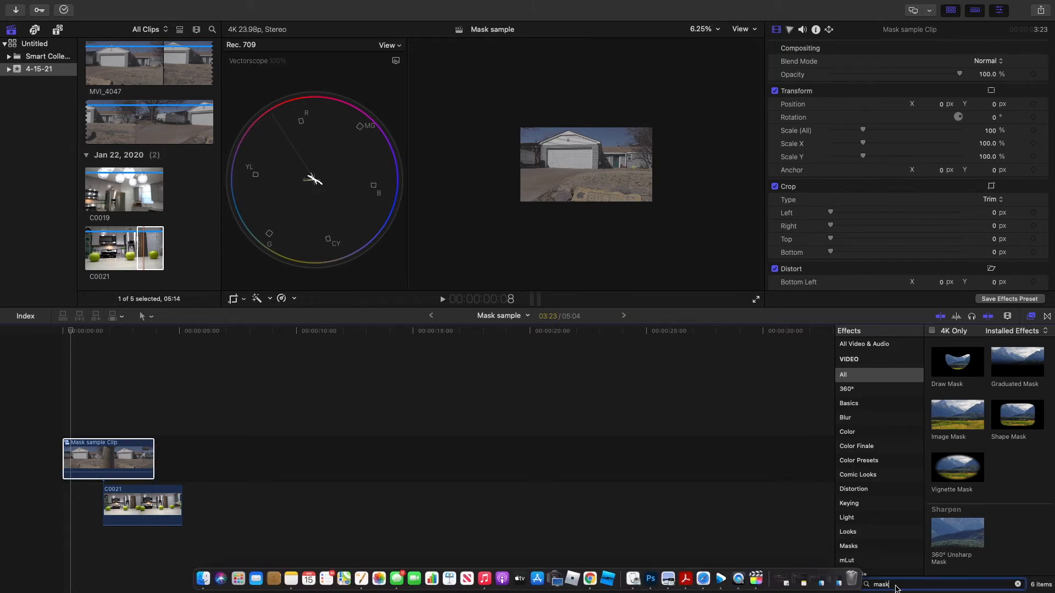
drag(958, 361, 135, 458)
click(71, 332)
mouse_move(72, 333)
mouse_down()
mouse_move(103, 330)
mouse_move(89, 331)
mouse_up()
key(super+b)
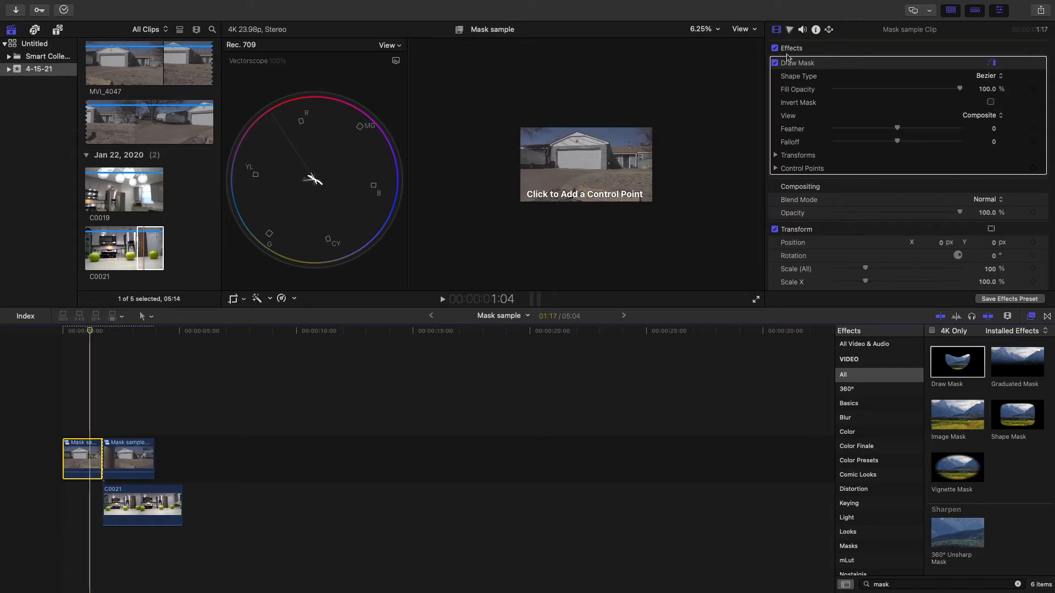
click(832, 66)
click(140, 459)
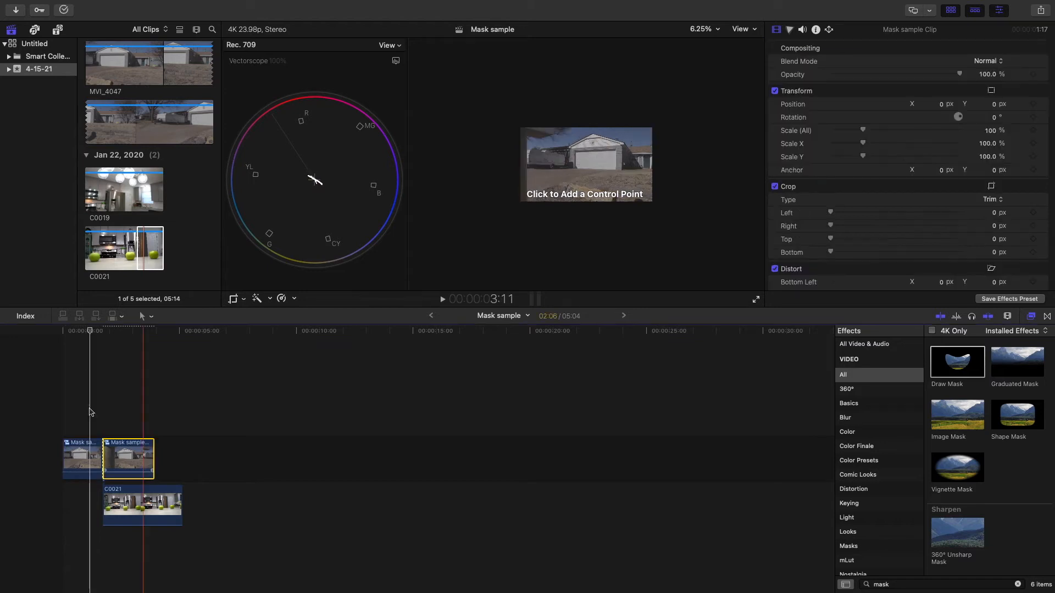
click(102, 331)
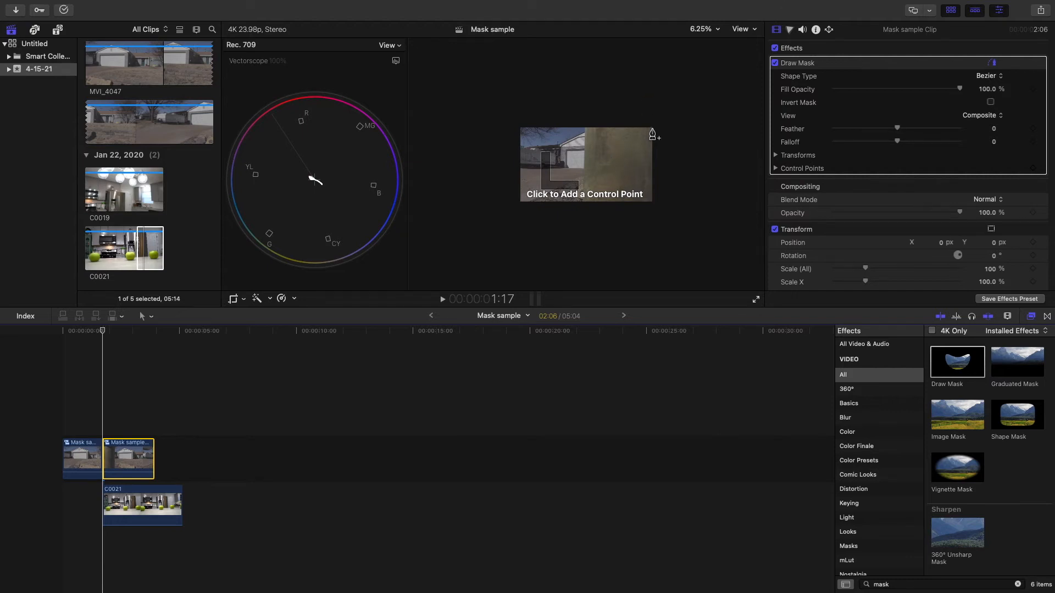
- Draw a closed six-point mask outside the frame with its inner side along the image's right edge
click(652, 132)
click(652, 204)
click(660, 280)
click(761, 282)
click(761, 64)
click(709, 62)
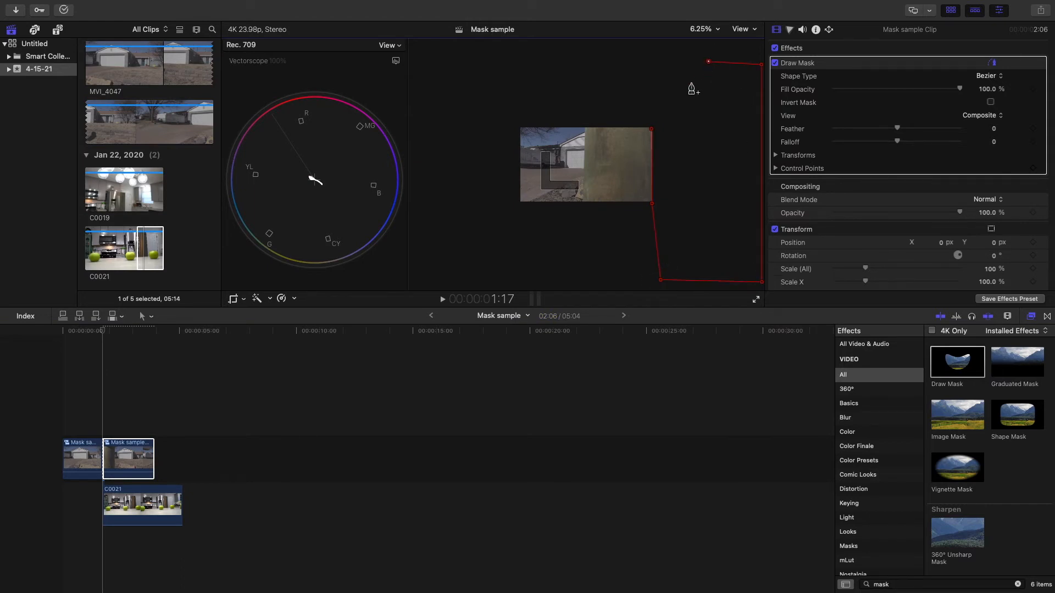
click(652, 129)
- Invert the drawn mask and set its Feather to 40
click(991, 103)
click(994, 130)
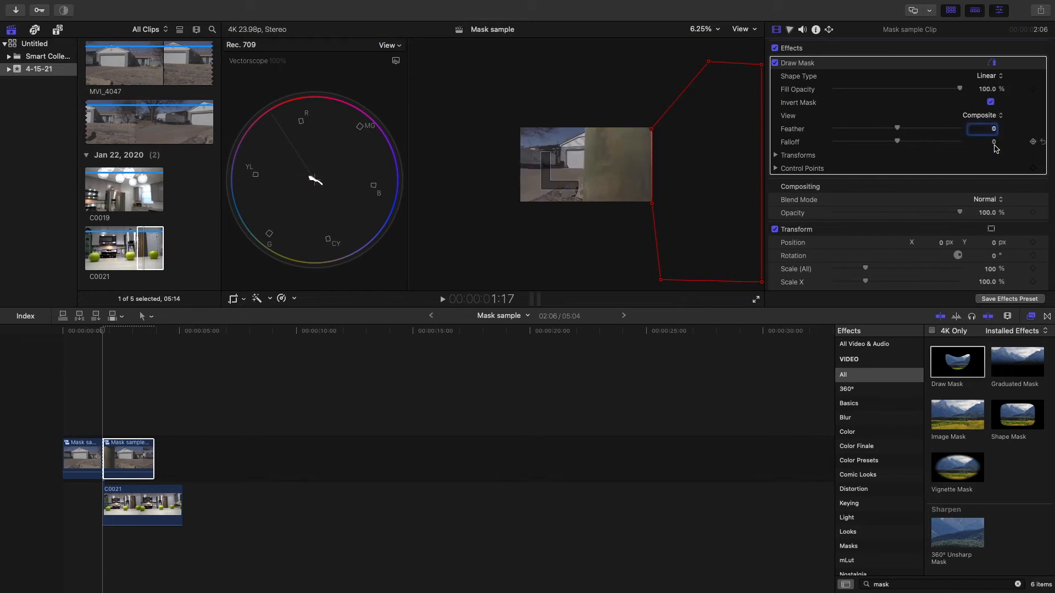
text(40)
- Keyframe the mask's Control Points at 1:17 and shift its inner edge past the image's left side at 3:18
click(705, 59)
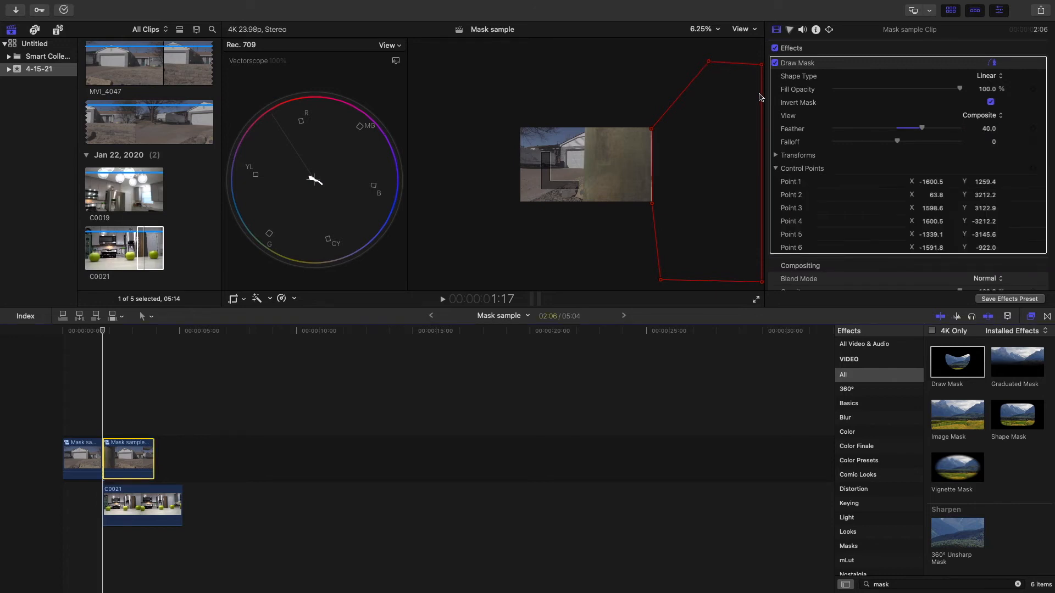
click(1033, 168)
mouse_move(103, 330)
mouse_down()
mouse_move(153, 340)
mouse_move(145, 337)
mouse_up()
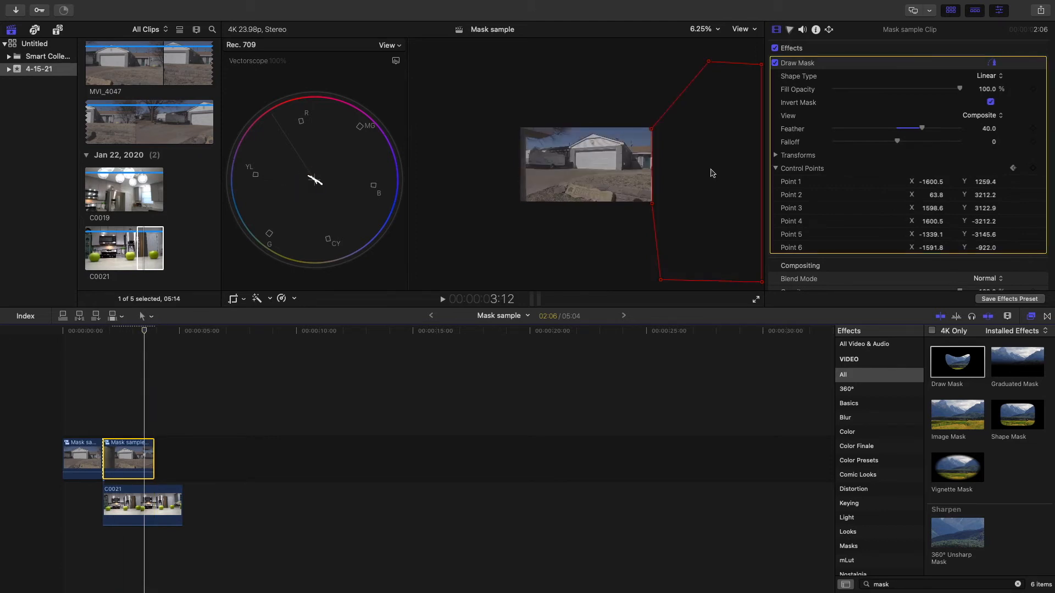
drag(652, 207, 526, 123)
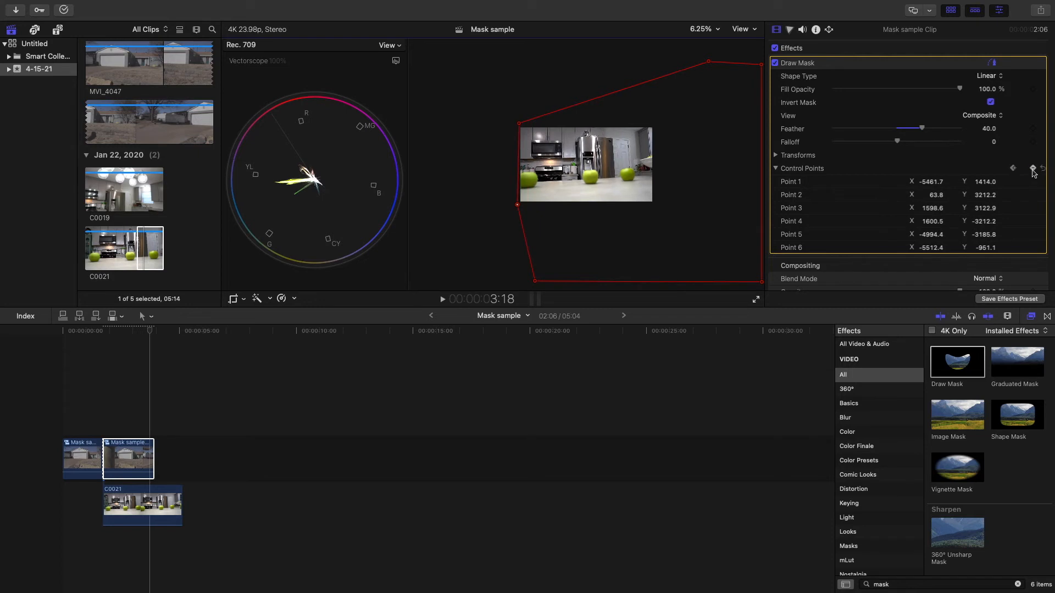
- Check the mask animation from 1:17 and move the mask's two inner-edge points at 2:18 to follow the passing post
click(106, 336)
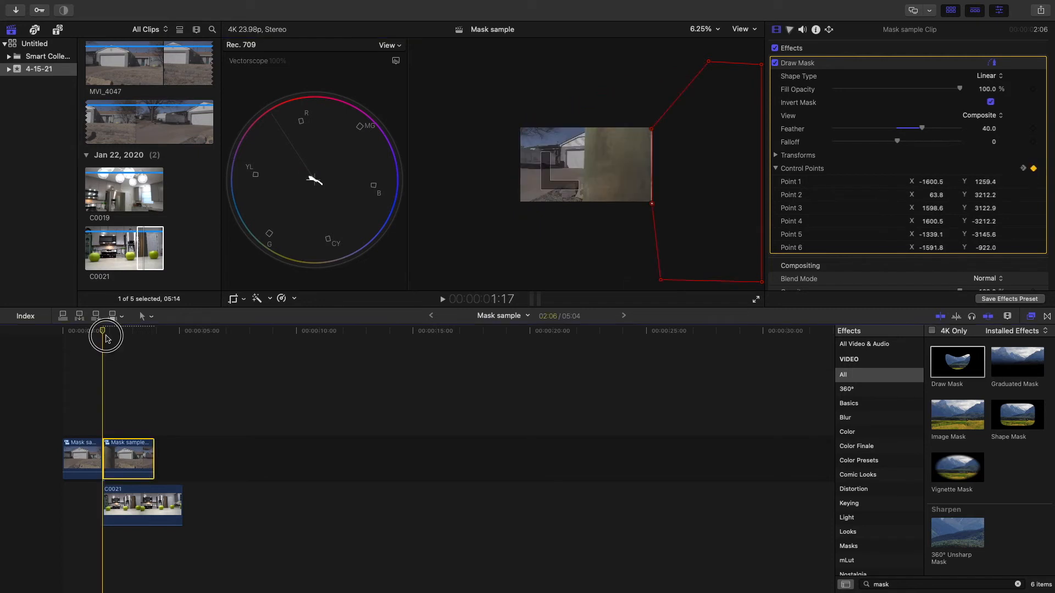
drag(106, 336, 119, 335)
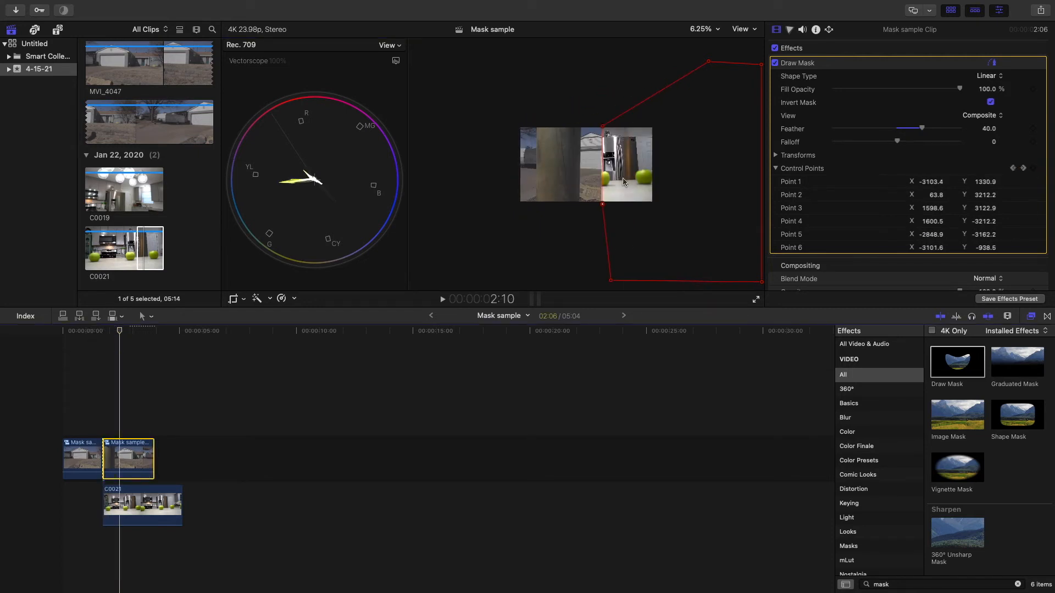
click(107, 336)
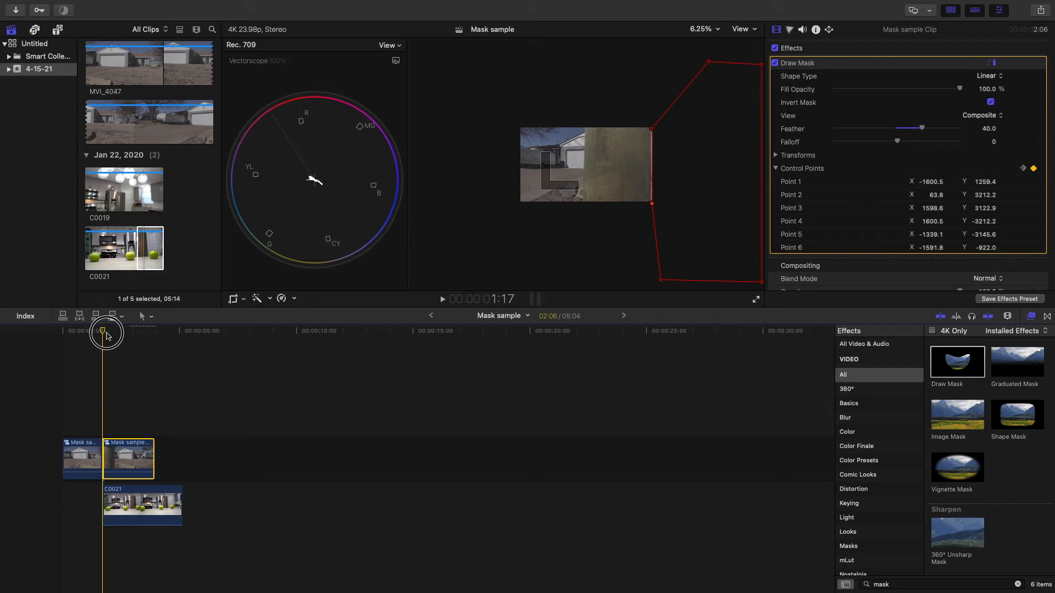
drag(107, 337, 127, 337)
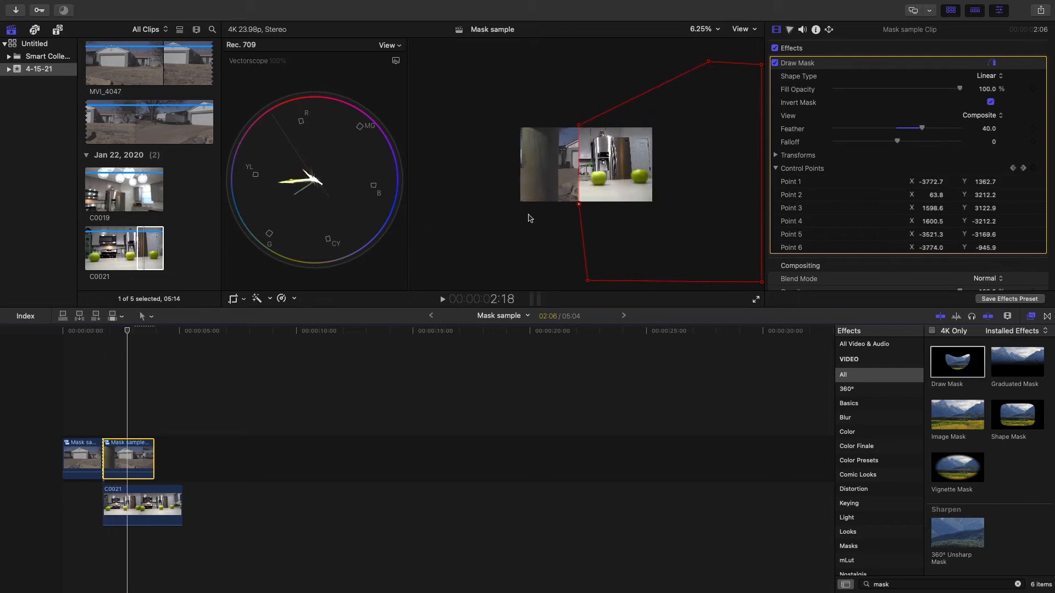
drag(579, 204, 558, 205)
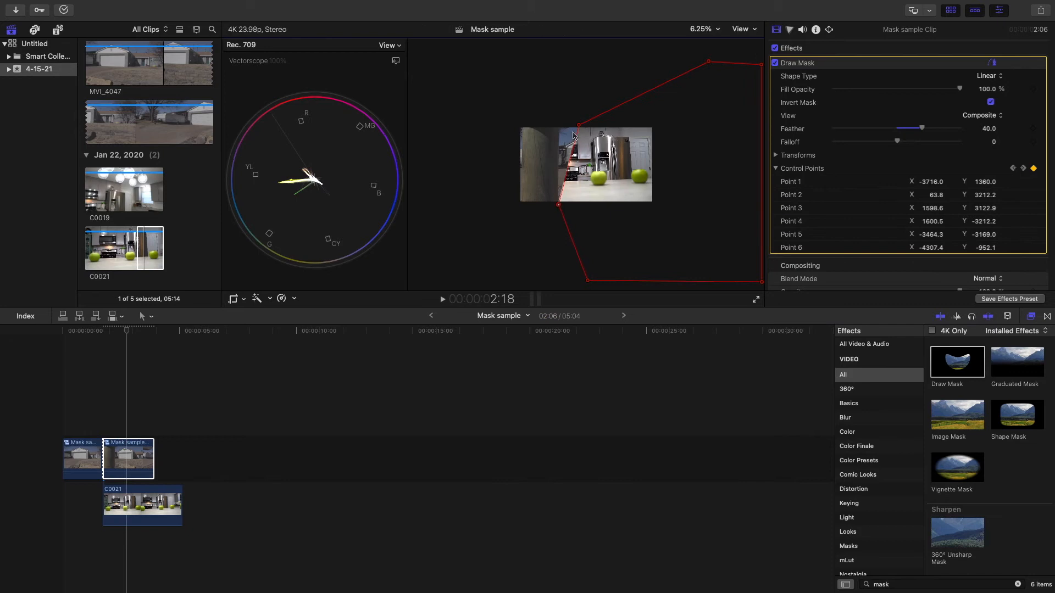
drag(579, 125, 558, 118)
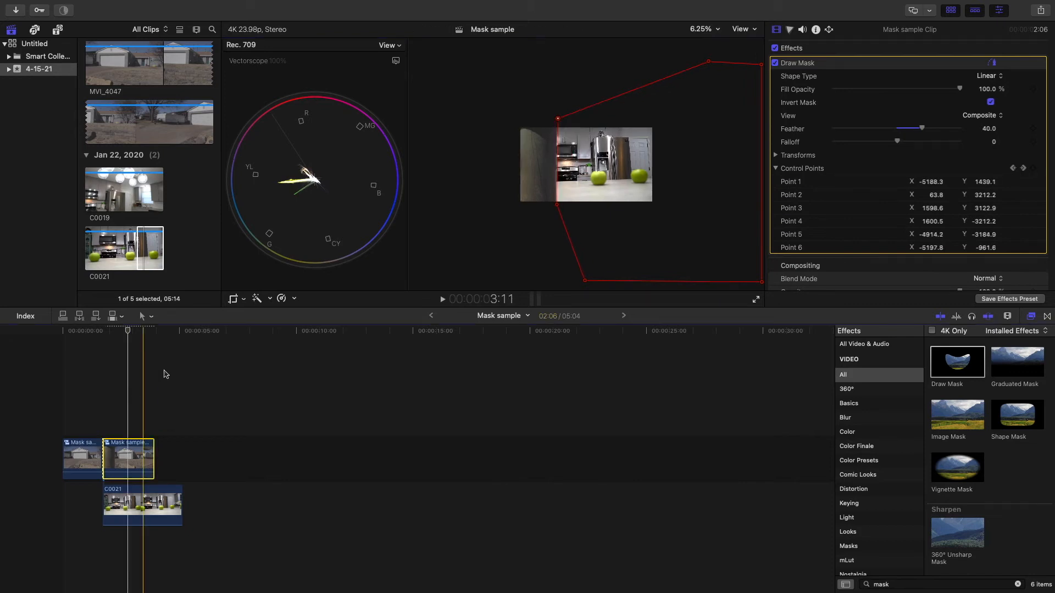
- Refine the mask's inner edge against the post at 2:23 and 2:10, and play the transition
click(132, 357)
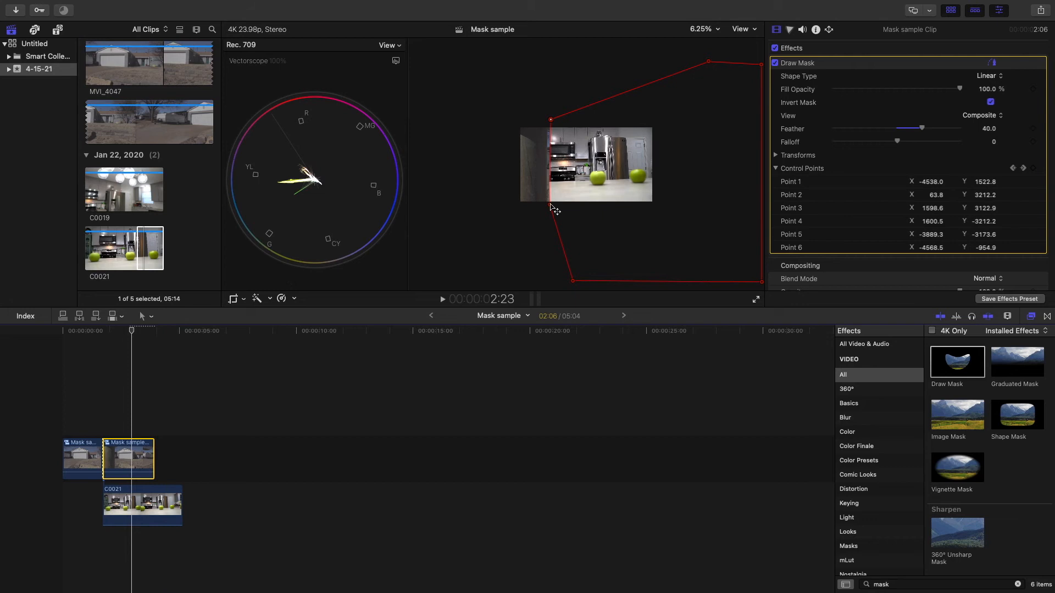
drag(550, 204, 546, 208)
drag(588, 120, 582, 119)
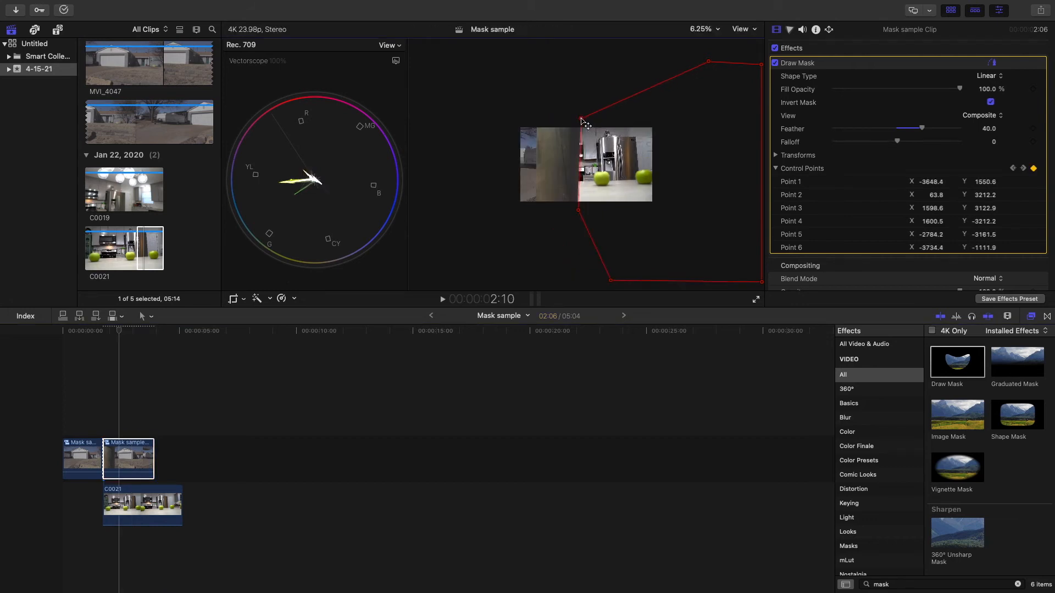
click(59, 345)
key(space)
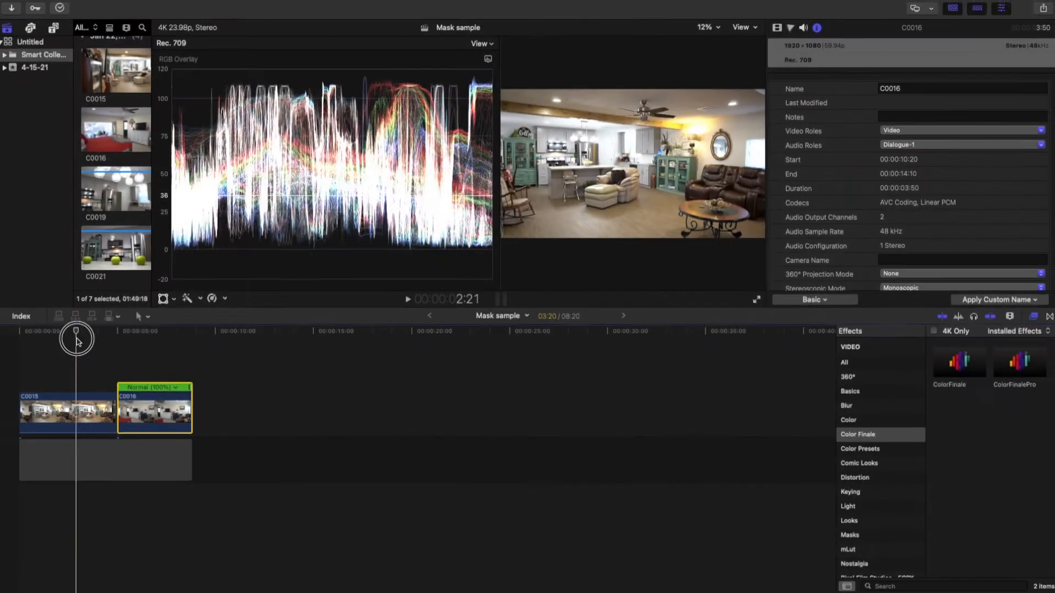
- Review the C0015 and C0016 clips and slow the C0015 clip to 40% speed
drag(77, 341, 146, 338)
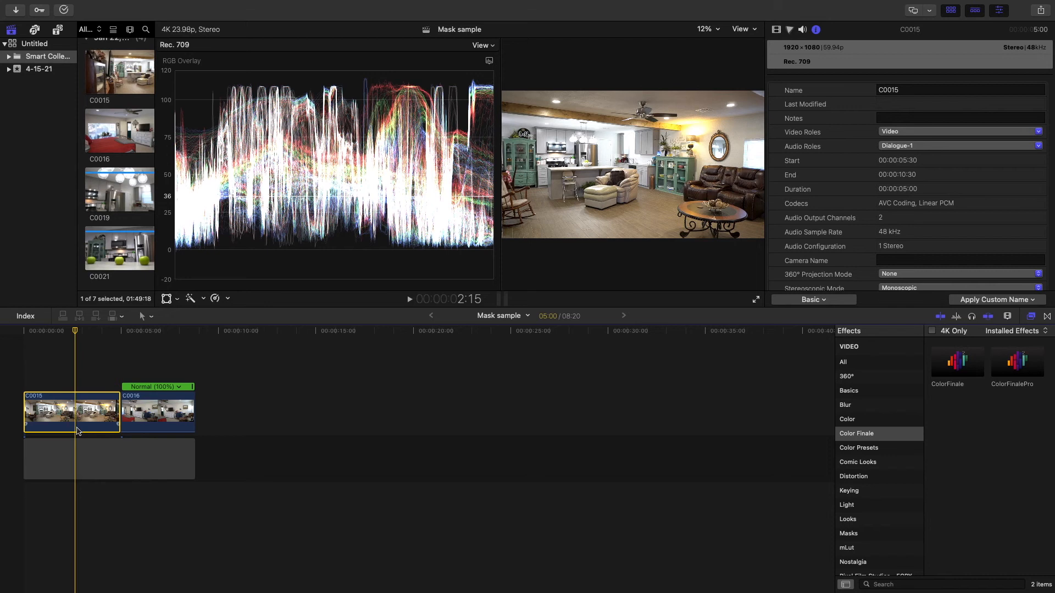
click(145, 399)
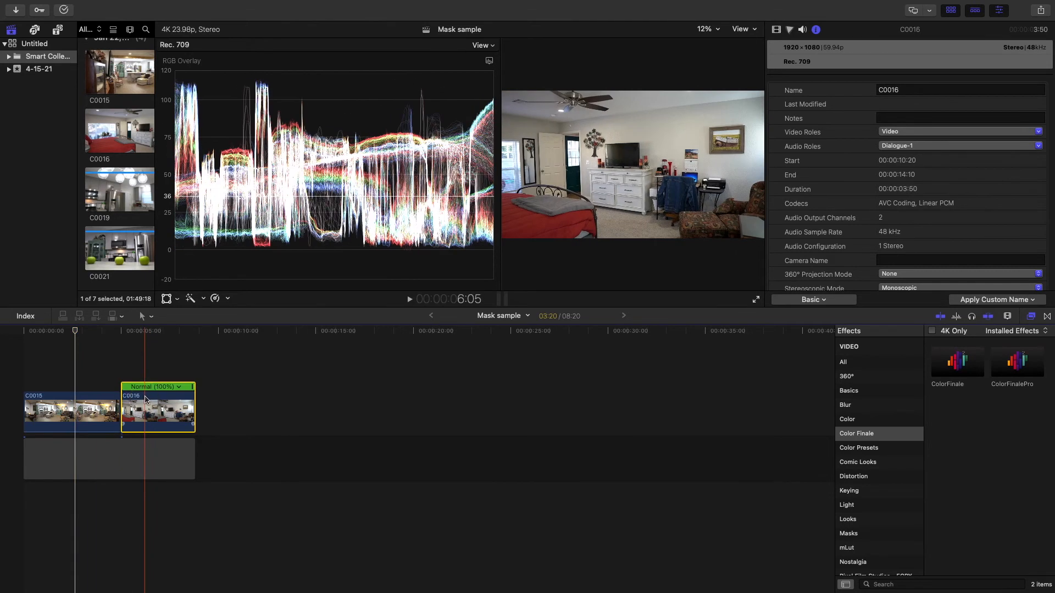
click(72, 409)
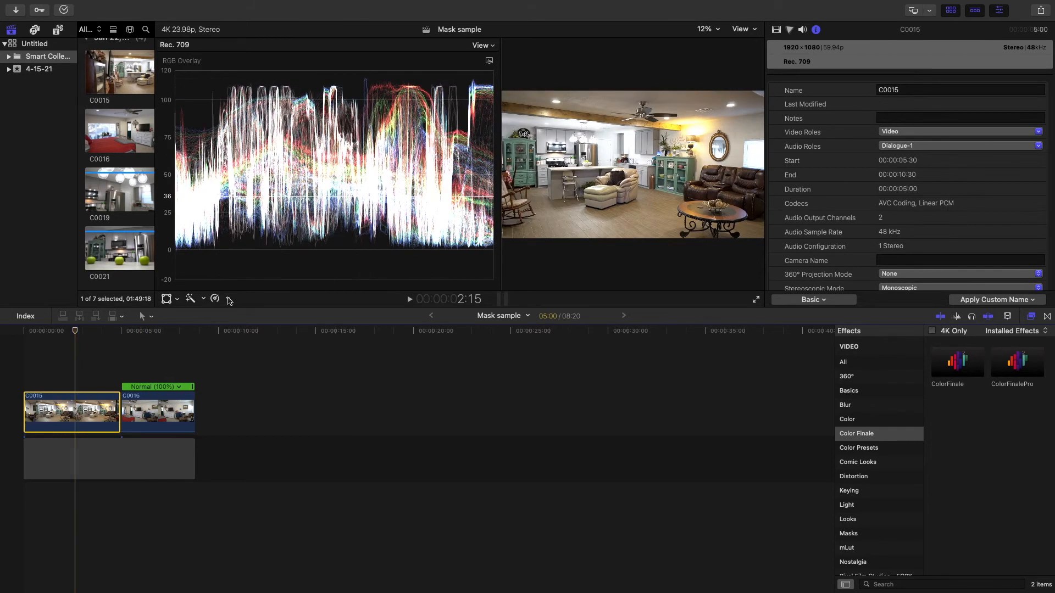
click(228, 299)
click(242, 420)
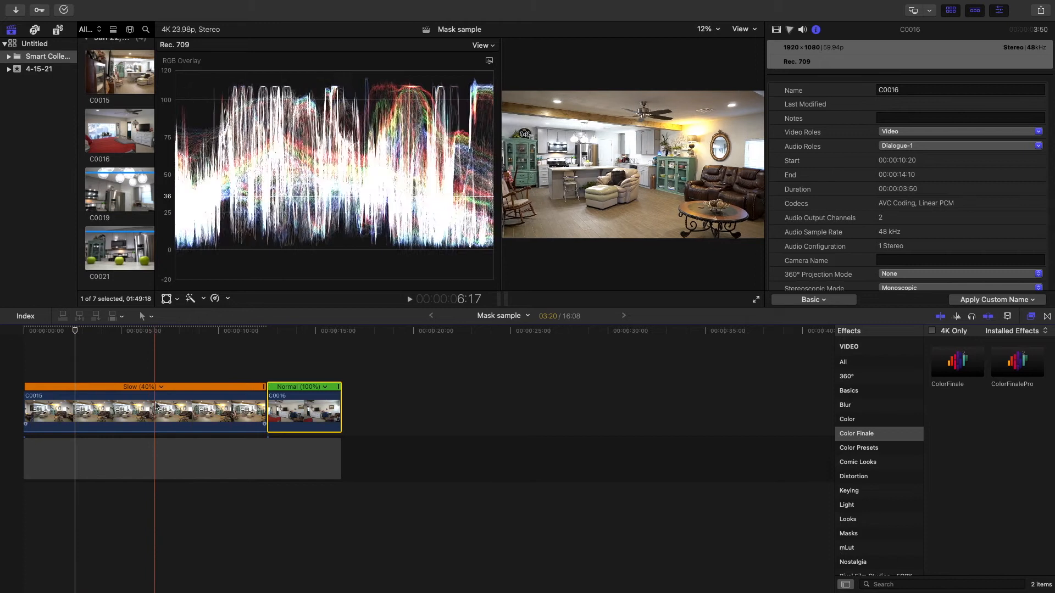
- Divide the slowed C0015 clip into three speed segments at 3:05 and 9:10
click(95, 404)
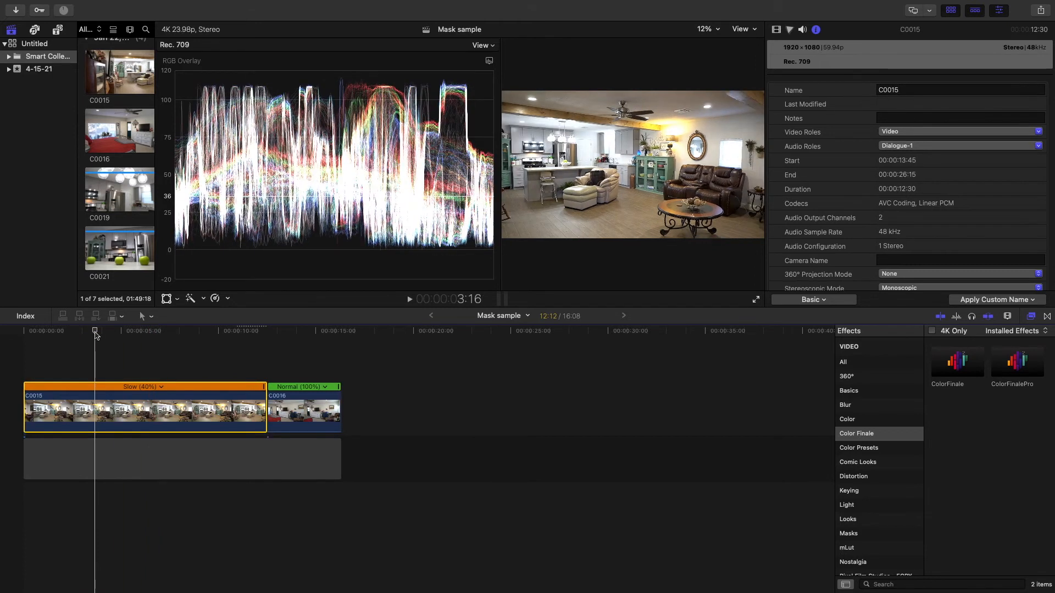
drag(95, 334, 85, 333)
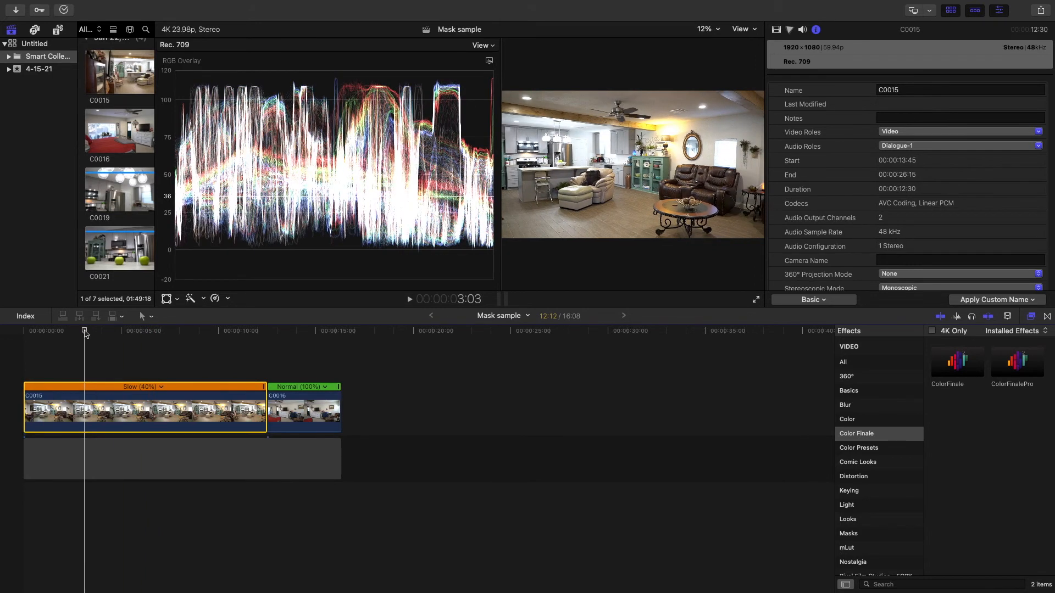
drag(85, 333, 137, 357)
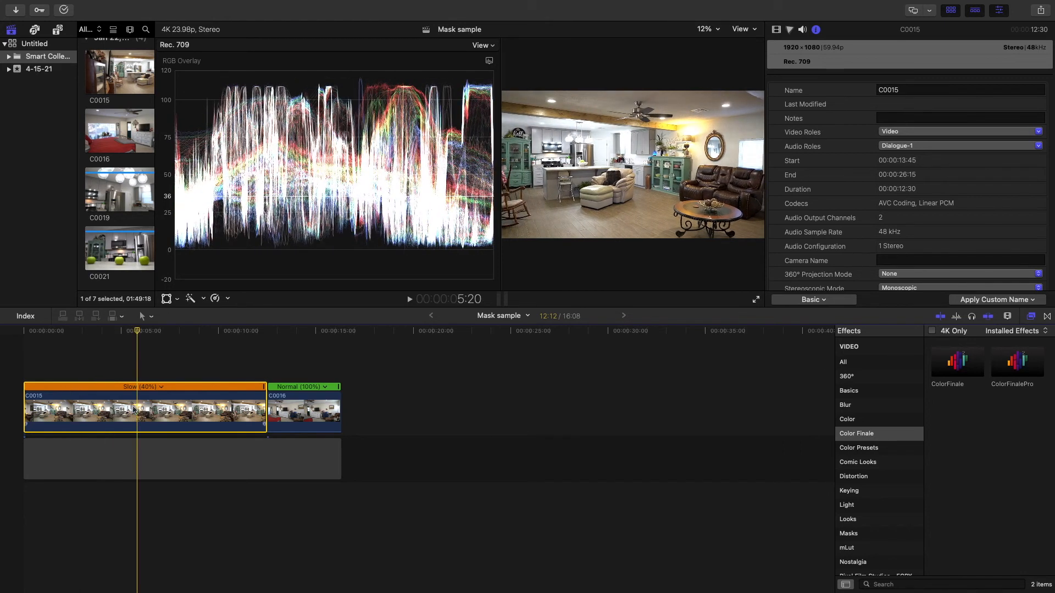
drag(137, 333, 87, 334)
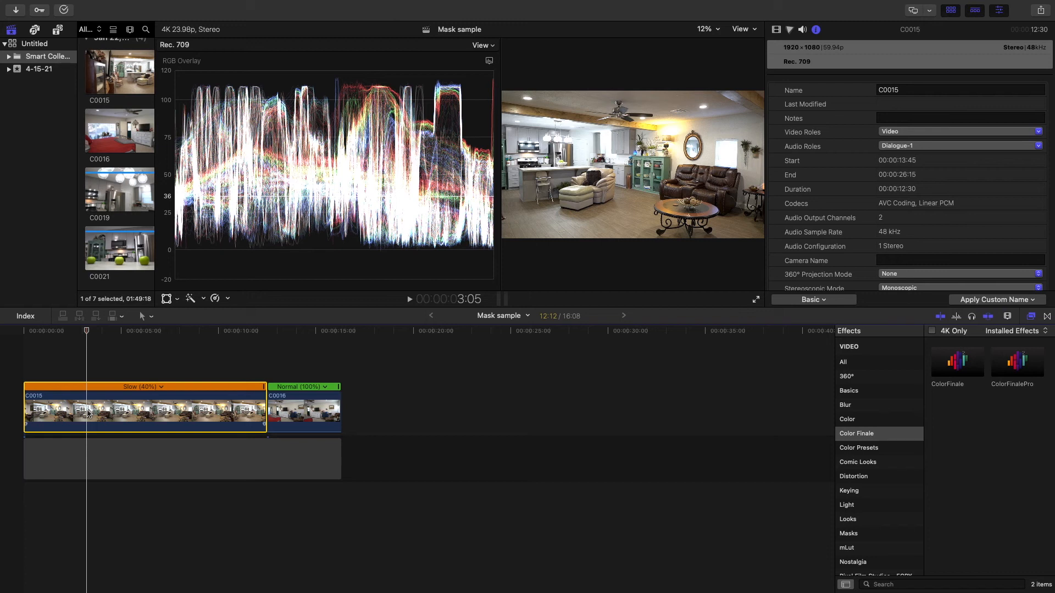
key(shift+b)
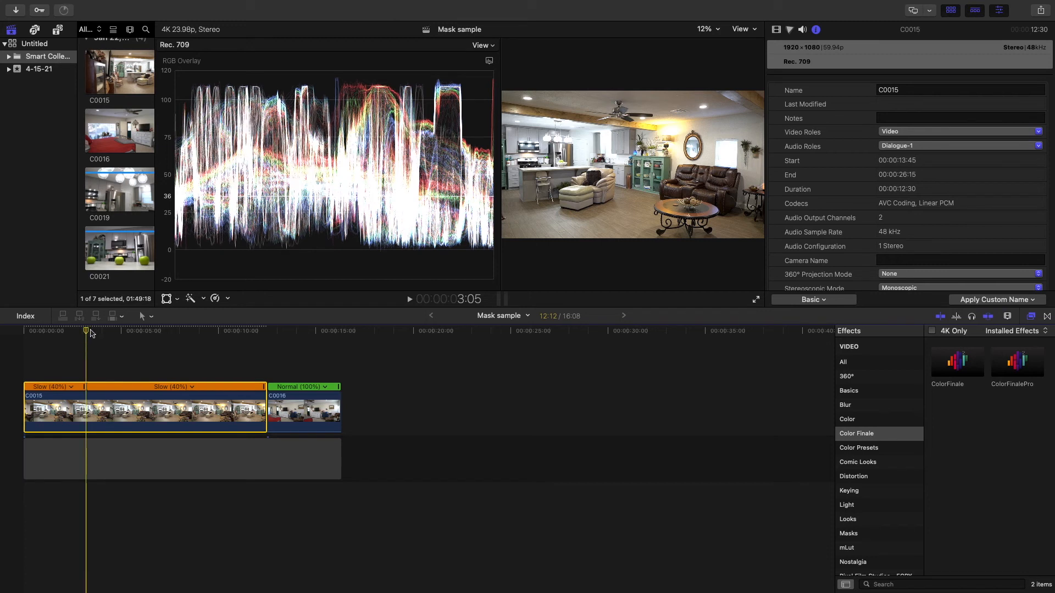
drag(88, 334, 208, 341)
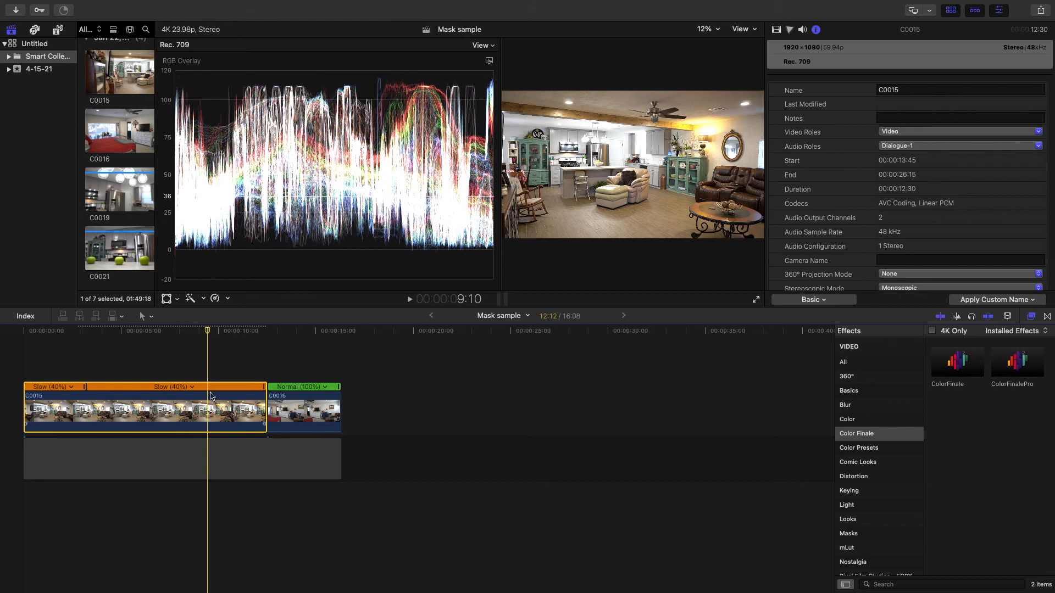
key(shift+b)
drag(204, 335, 236, 334)
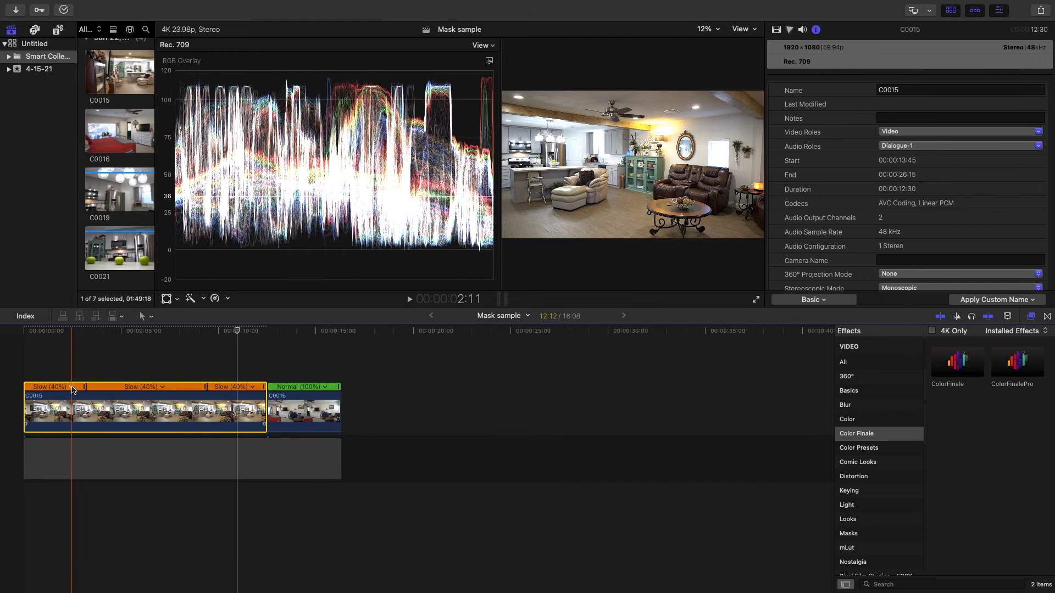
- Set the first and last speed segments of C0015 to Normal (100%) and play the ramp from the start
click(72, 388)
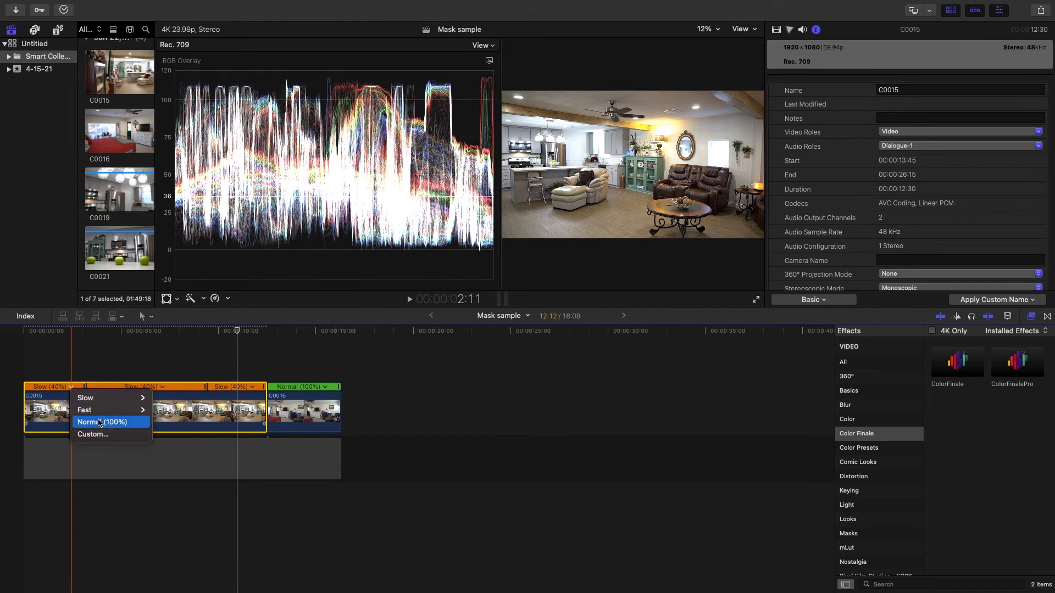
click(99, 423)
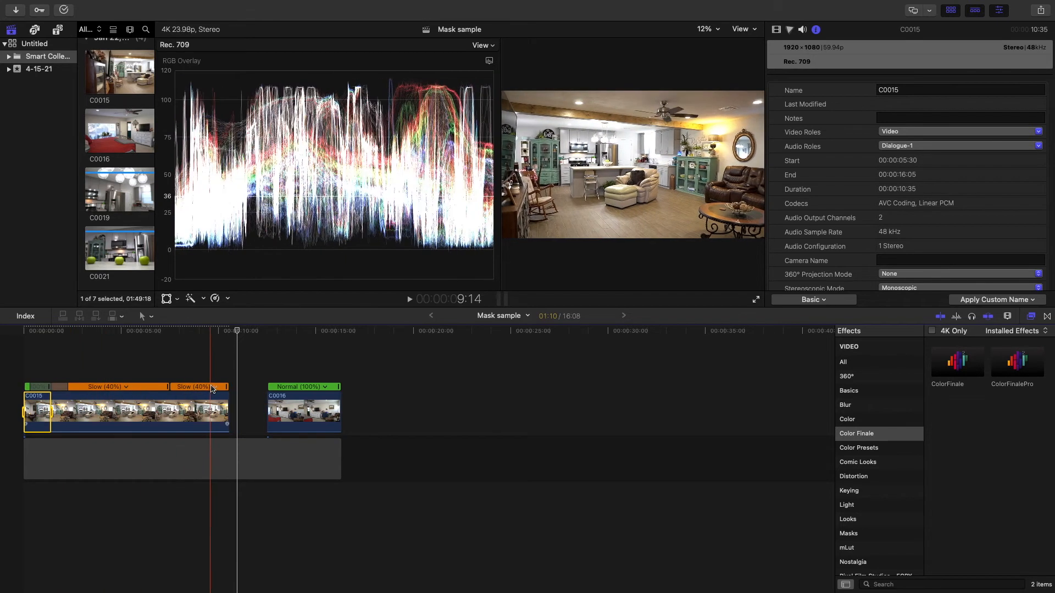
click(213, 388)
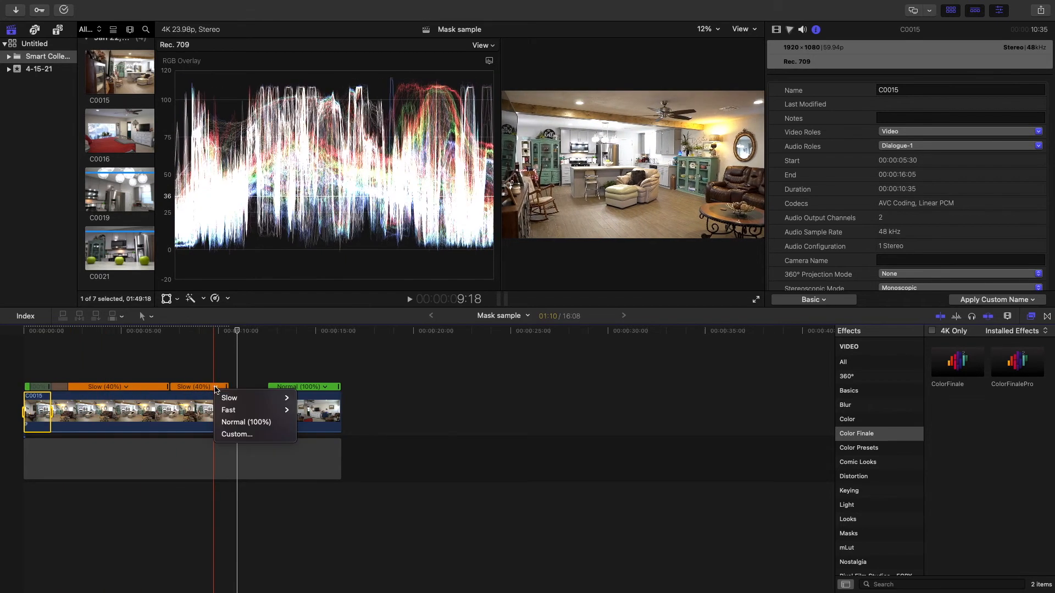
click(231, 422)
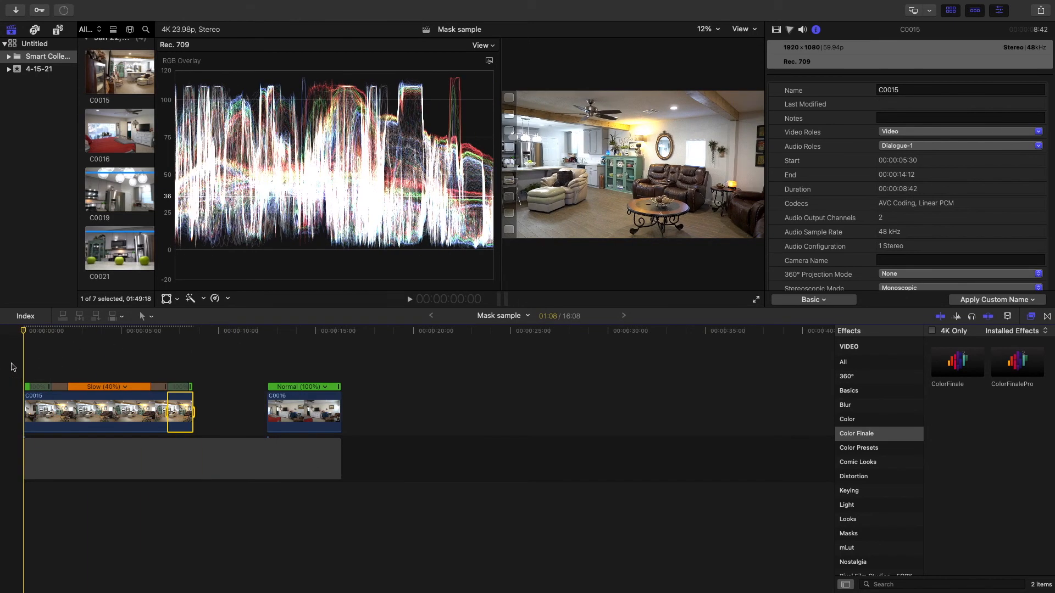
key(space)
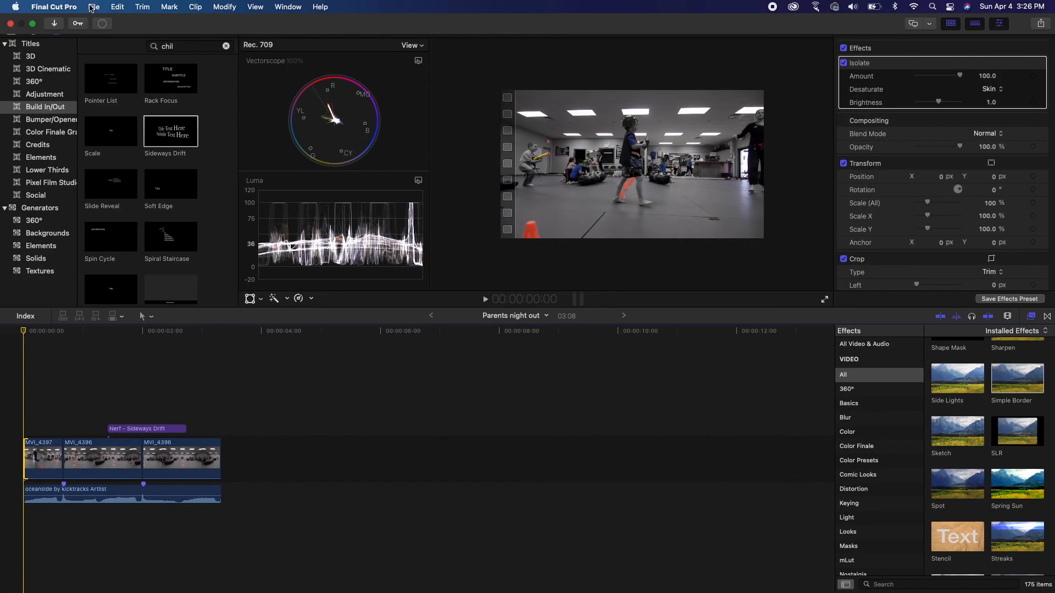
click(94, 6)
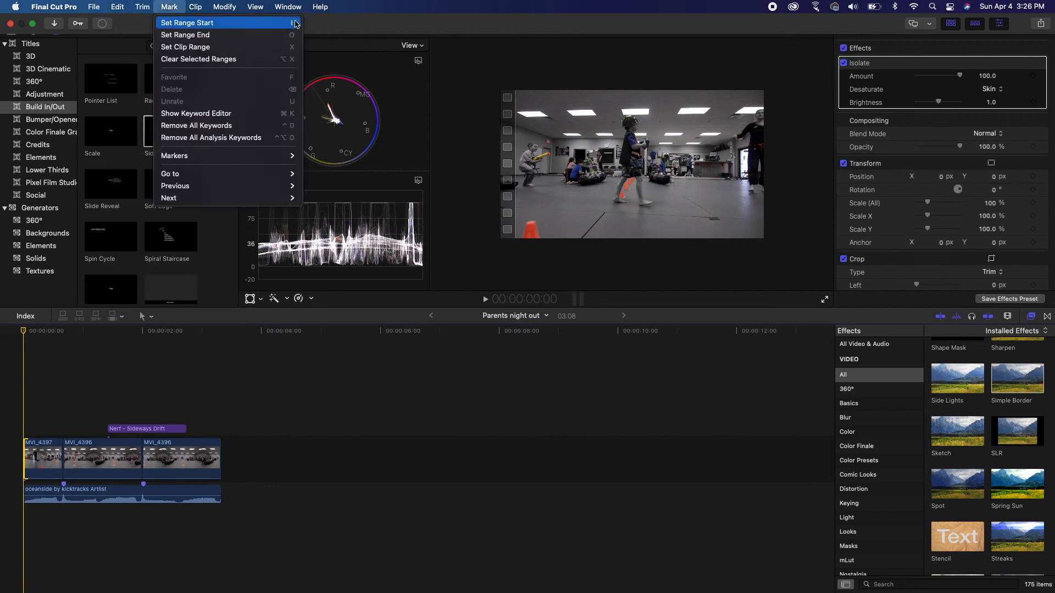
click(318, 28)
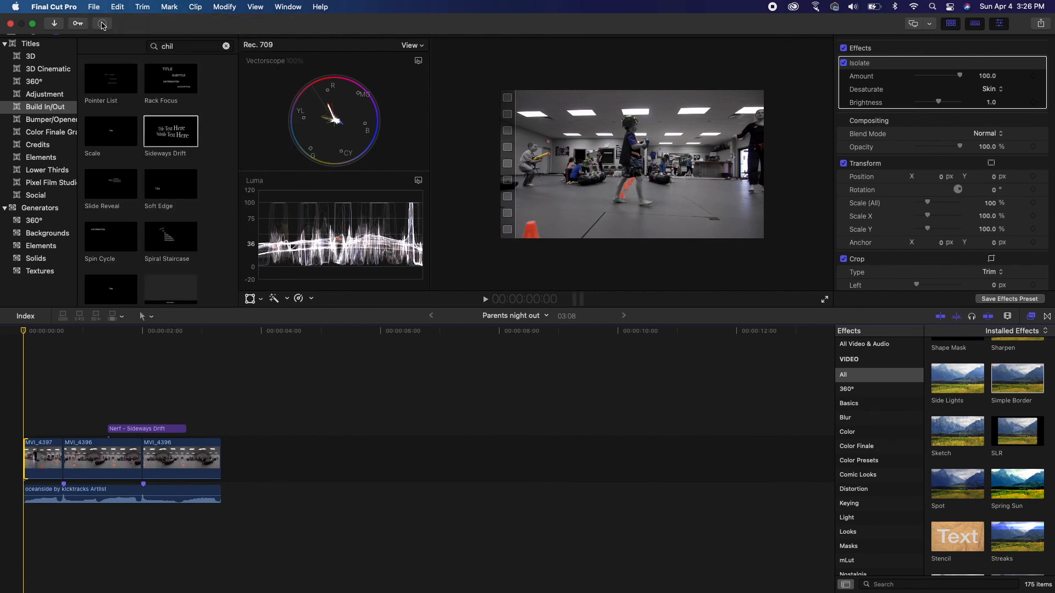
click(106, 28)
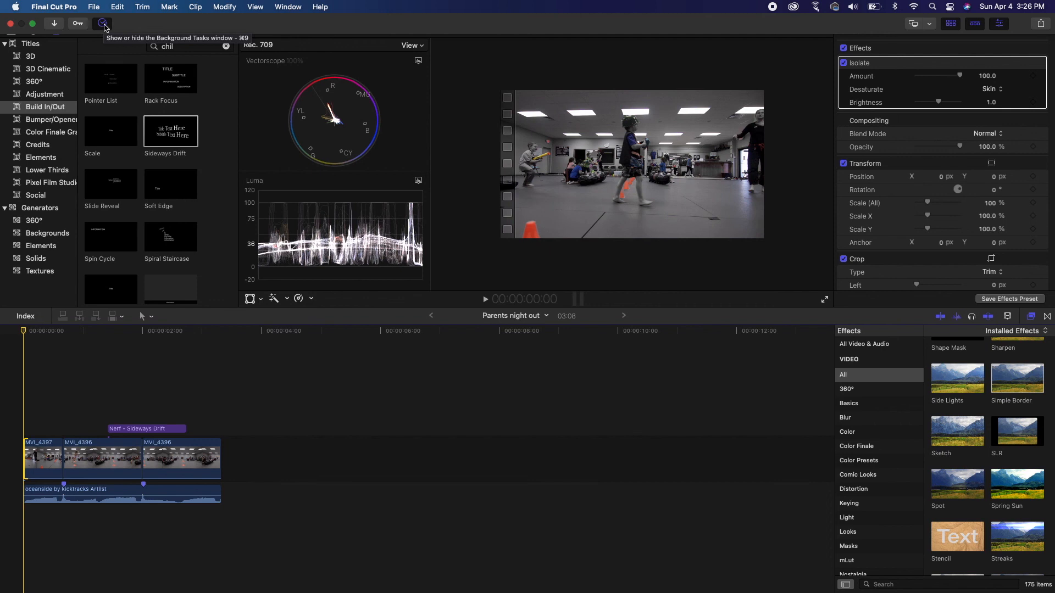
- Start a Master File export of the Parents night out project and show its export settings
click(93, 7)
click(94, 6)
mouse_move(165, 144)
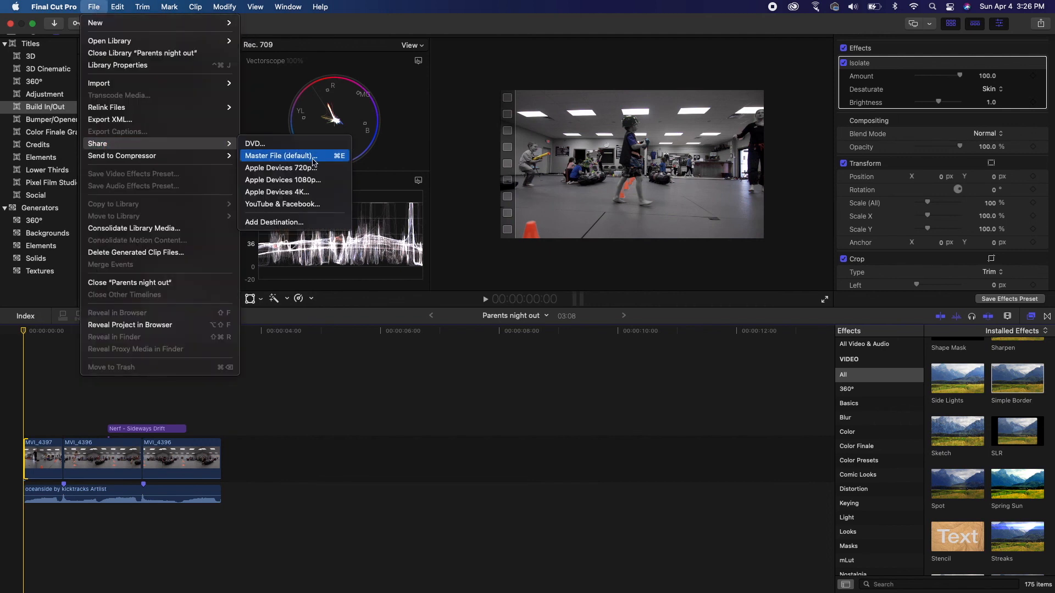
click(317, 162)
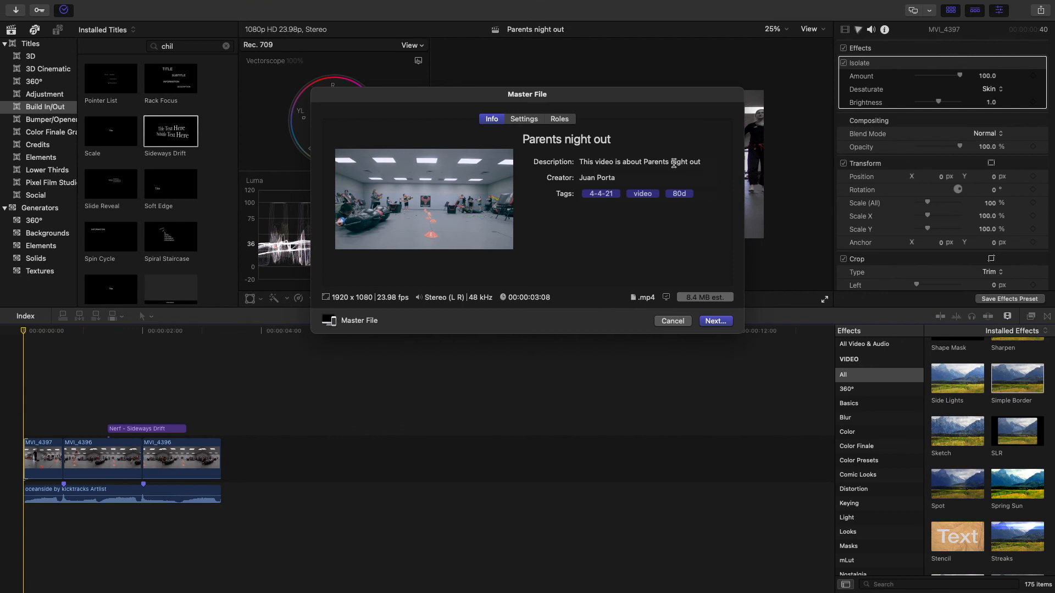
click(523, 120)
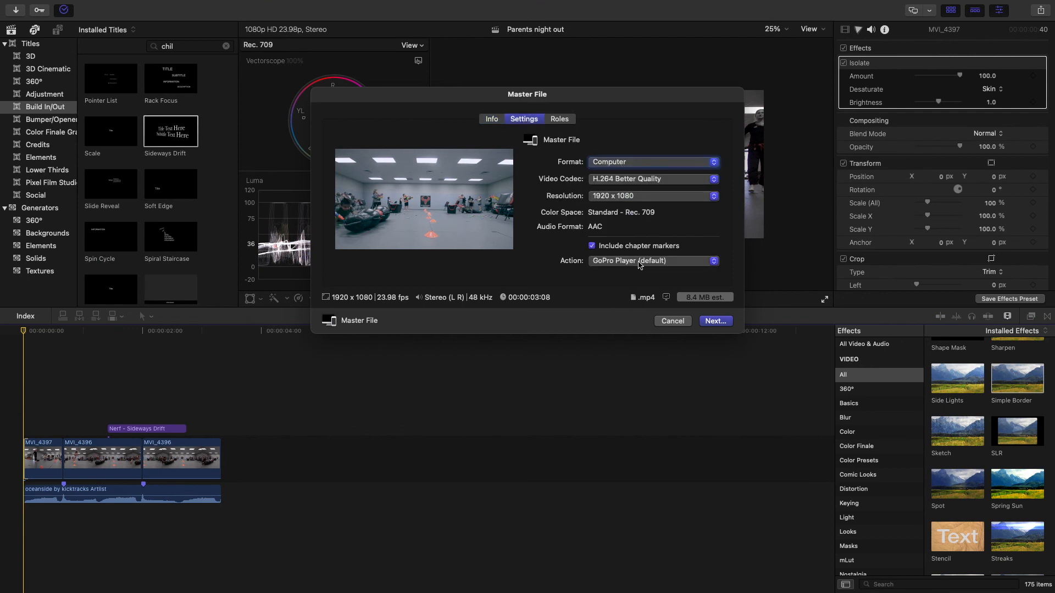
- Try the Video and Audio mastering format for the master file export
click(623, 167)
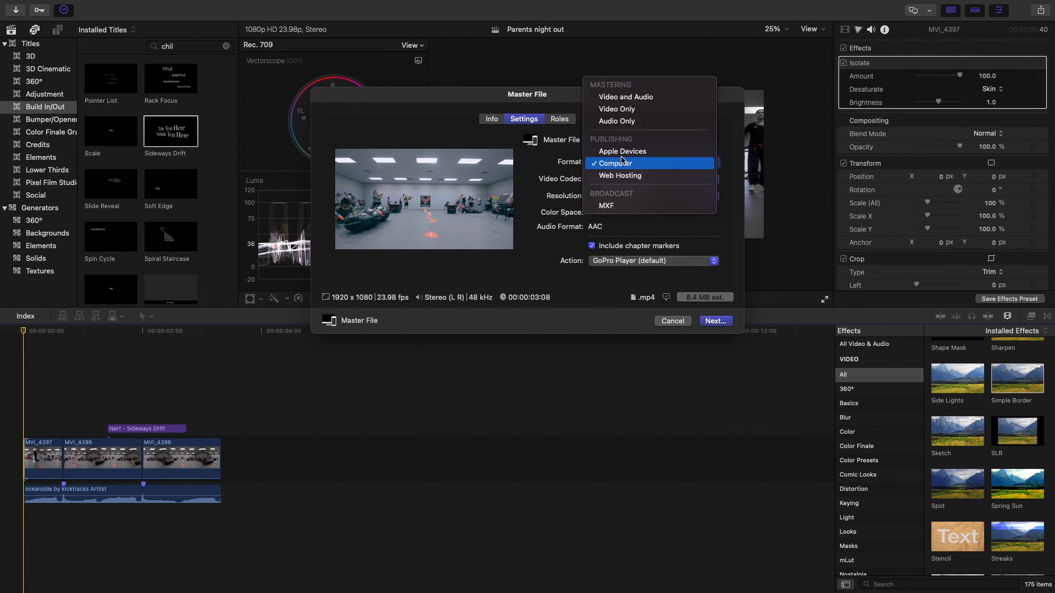
click(623, 154)
click(654, 161)
click(657, 109)
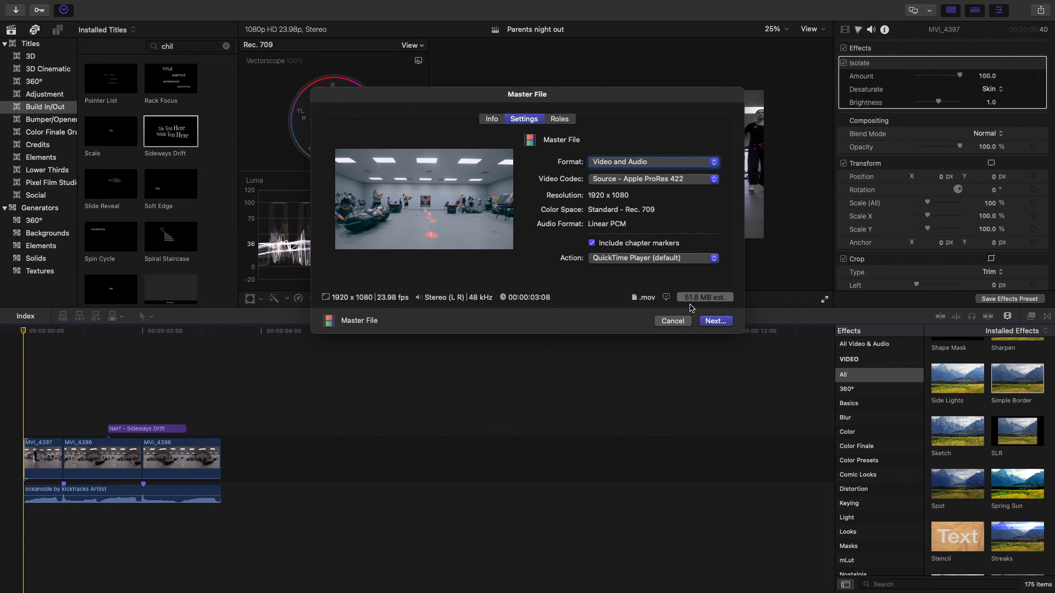
- Set the export format to Computer and save the master file as Parents night out in the Belt Ceremony folder
click(643, 161)
click(632, 229)
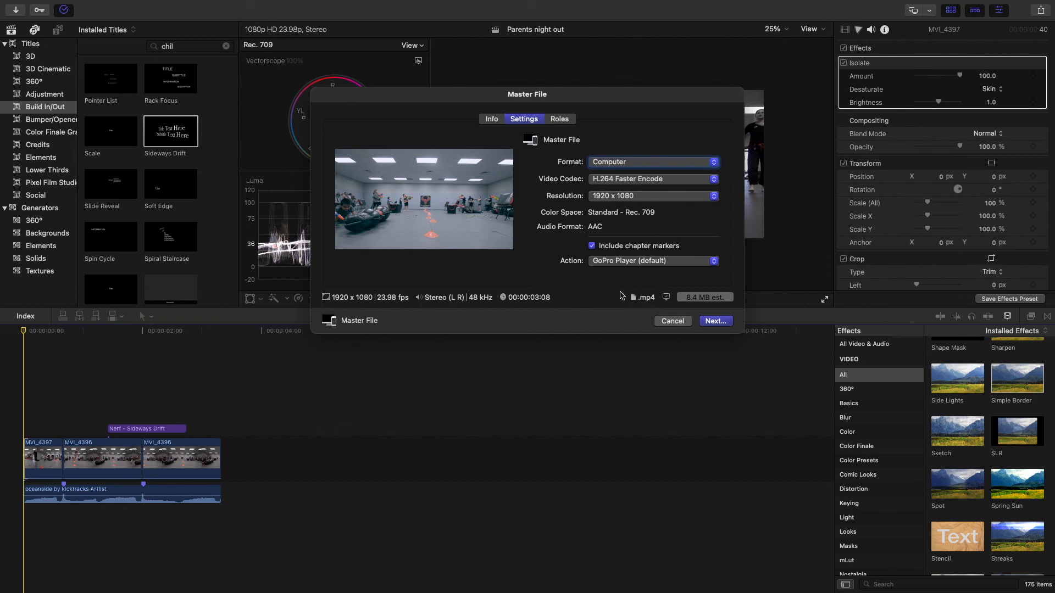
click(715, 320)
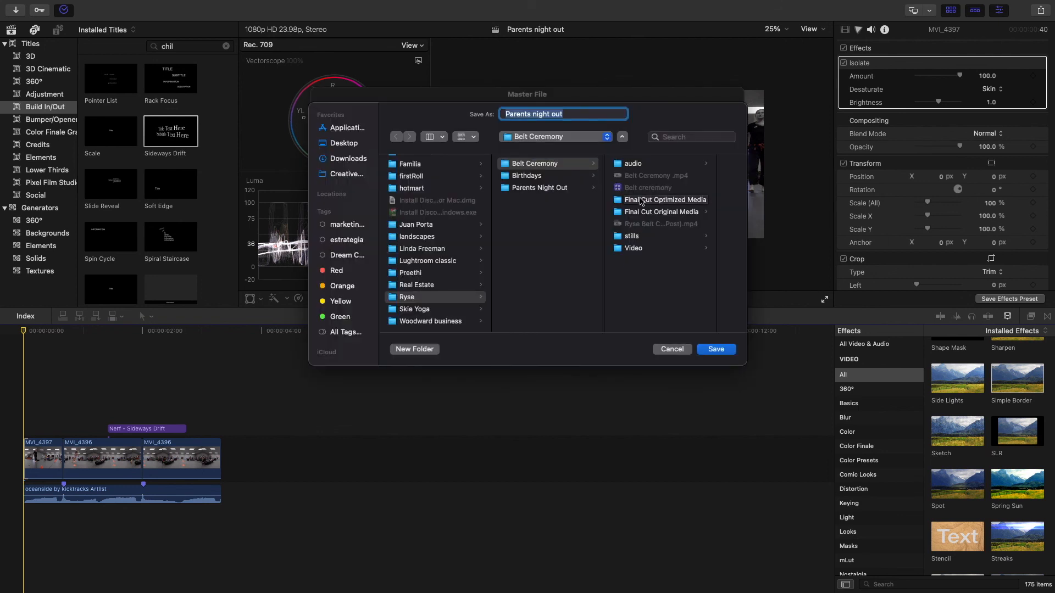
click(715, 350)
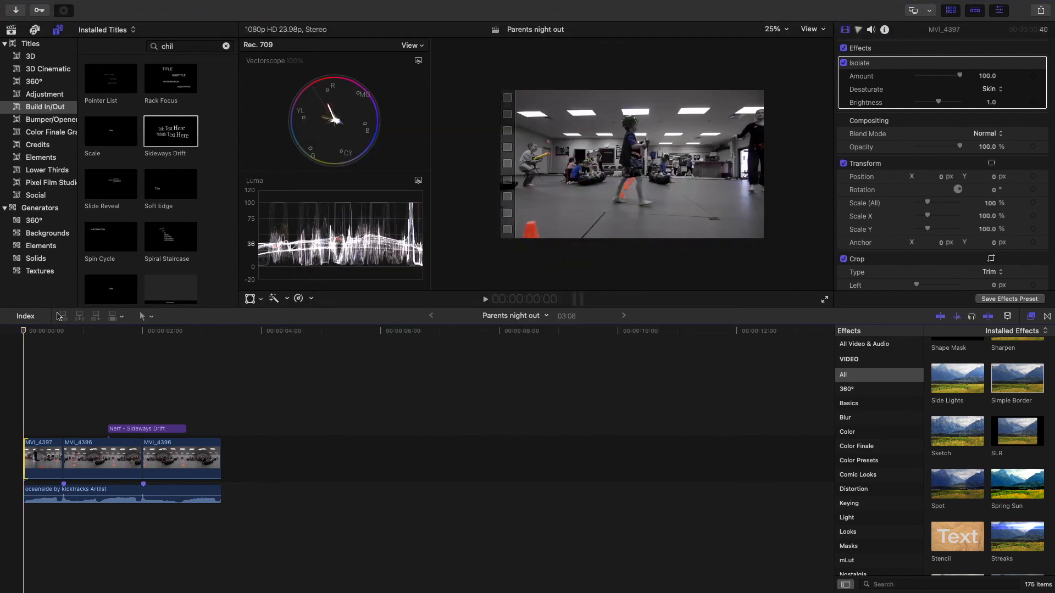